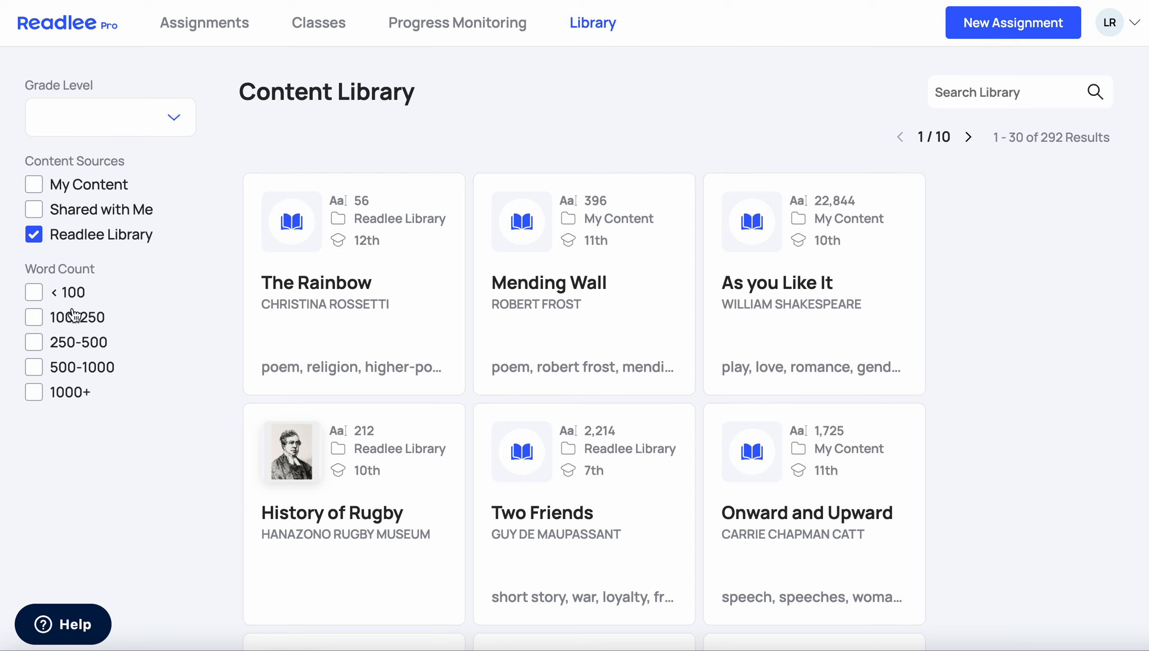
Filter the content library to 3rd grade texts and look through the matching passages
left_click(111, 122)
scroll(108, 294, "down", 4)
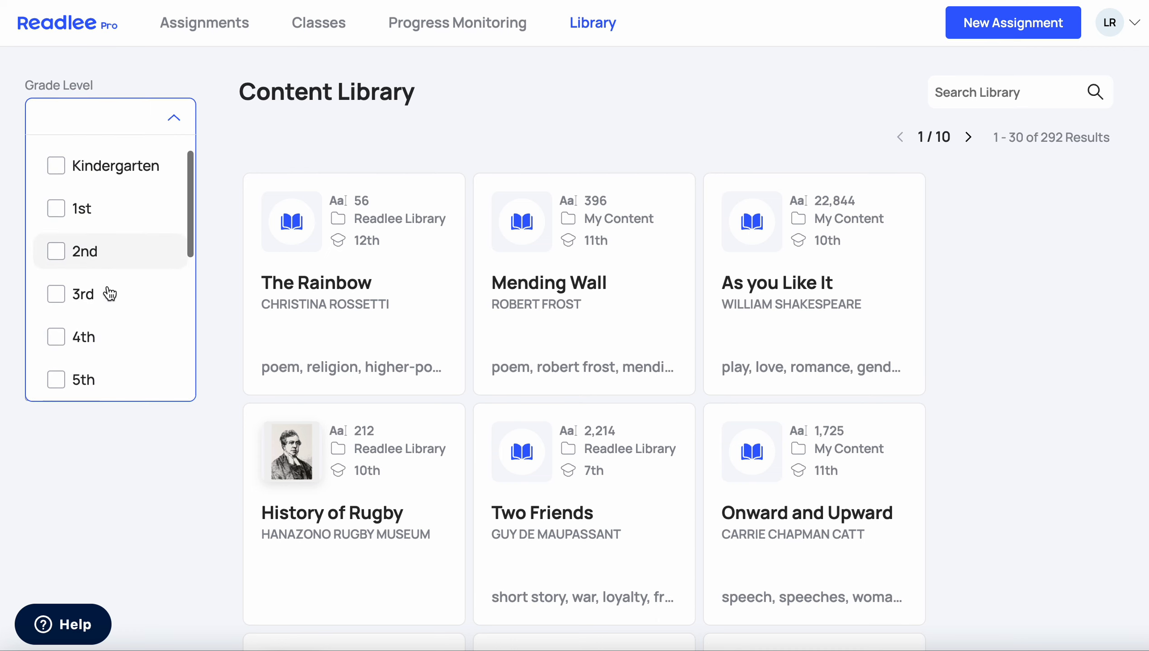
scroll(109, 293, "up", 2)
left_click(93, 254)
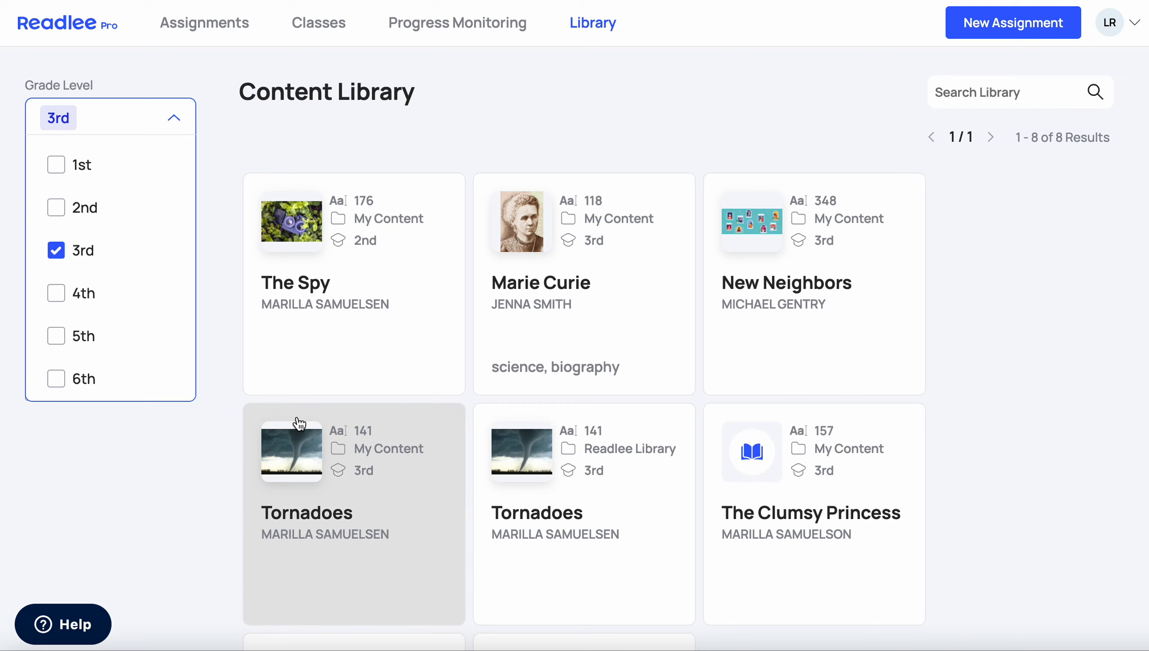
scroll(296, 426, "down", 1)
scroll(299, 424, "down", 1)
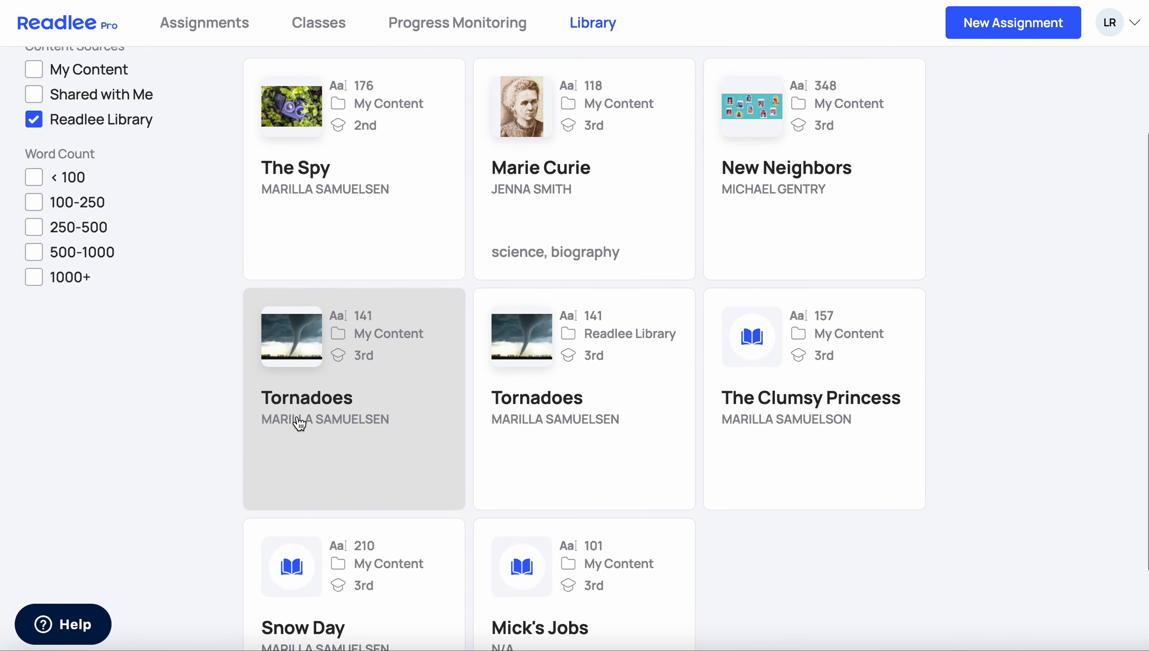
scroll(298, 423, "up", 2)
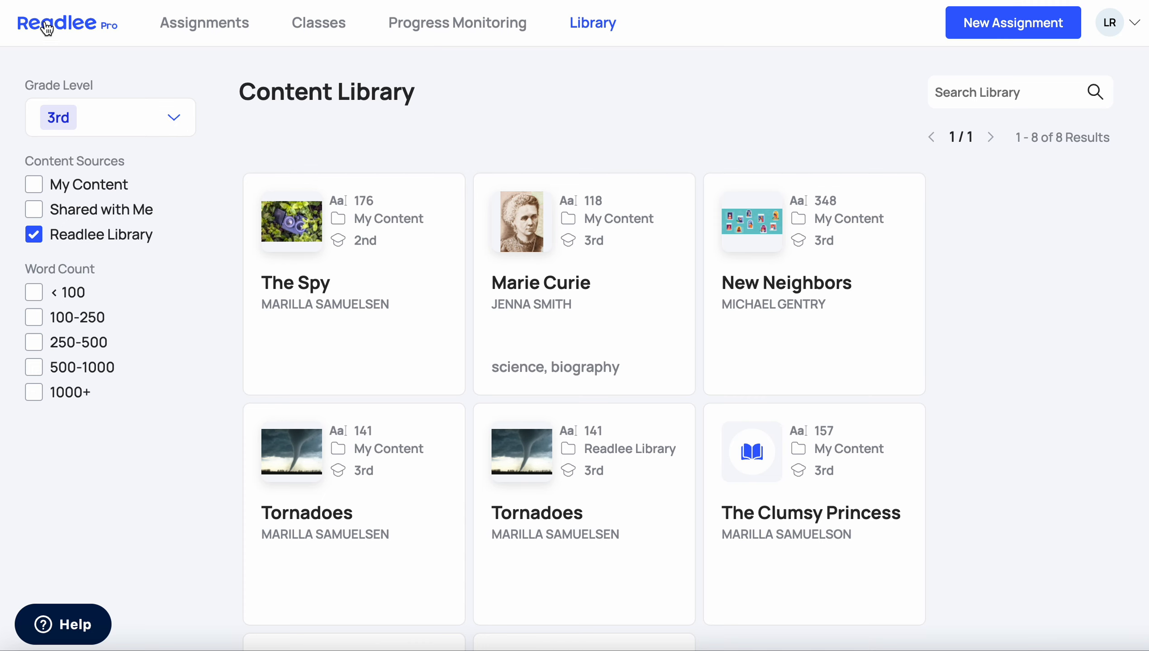
Return to the assignment's text entry page, paste in the Machu Picchu passage, and continue to the text details
key("alt+Left")
key("alt+Left")
key("alt+Left")
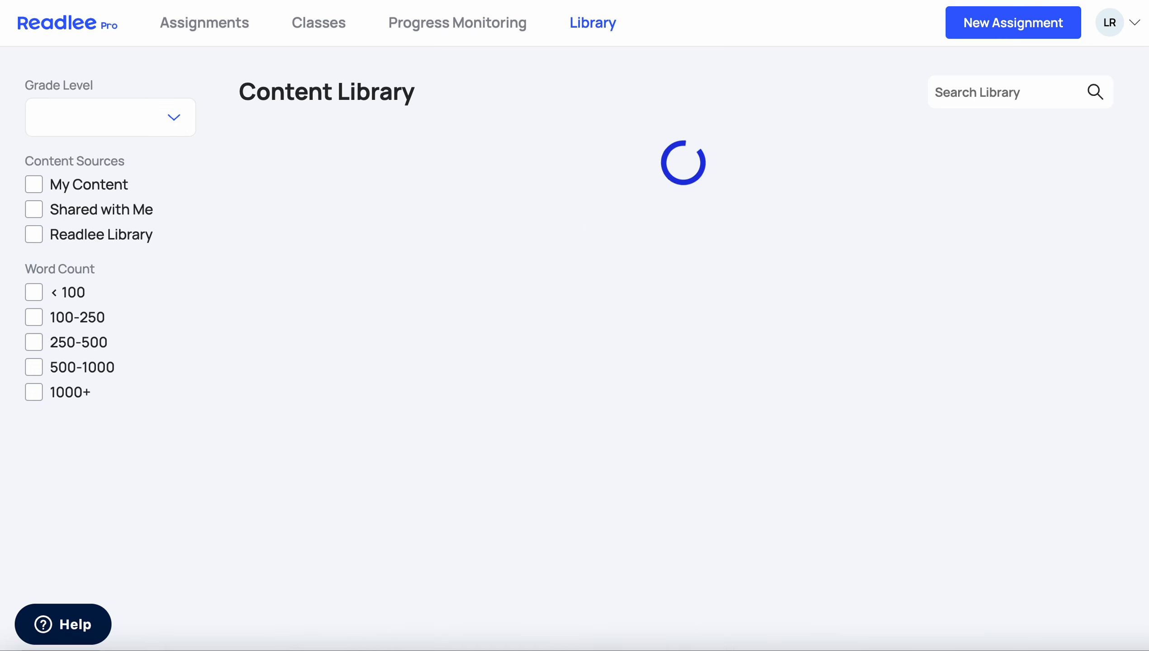
left_click(380, 144)
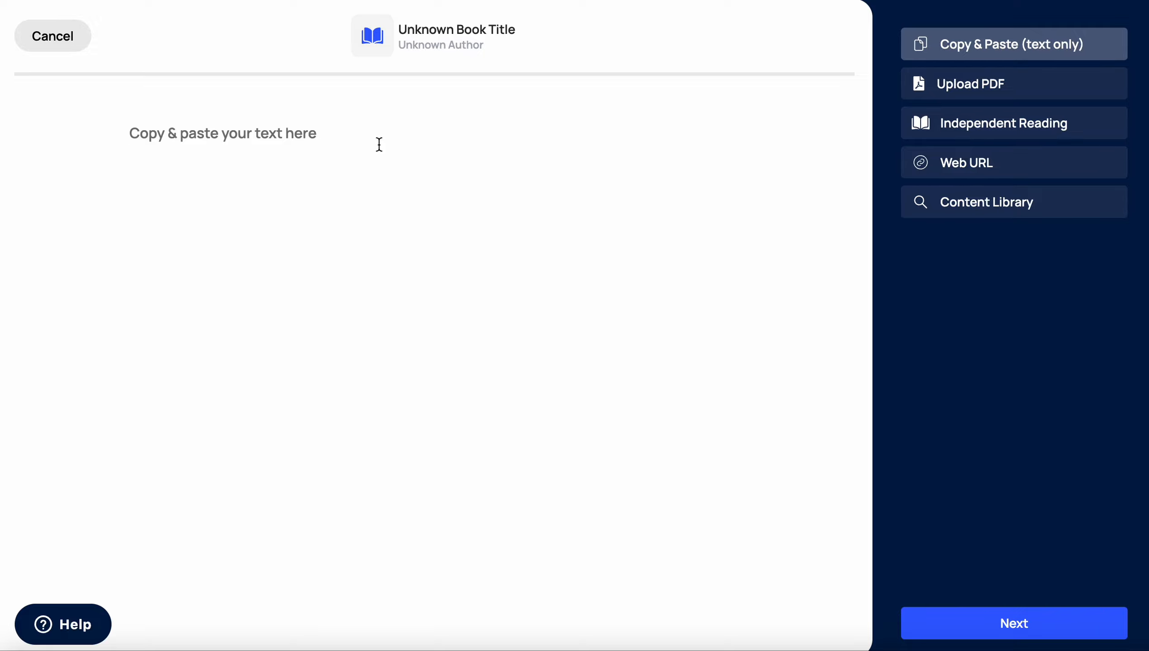
type("Machu Picchu is one of the new seven wonders of the world. It is an ancient Incan city high in the mountains of southern Peru. In a language native to Peru, Machu Picchu means \"Old Mountain.\" It was built in the fourteen hundreds. But it remained hidden for centuries. It was discovered in nineteen eleven. Its location, design, and history make Machu Picchu the marvel that it is.  Machu Picchu stands nearly eight thousand feet above sea level at the top of steep, tall mountains. It is so remote that people must travel by train or foot to arrive there. It is a three-hour train ride or four-day hike to arrive. It is typically warm and humid during the day and cool at night.  Machu Picchu is made of over one hundred and fifty buildings. The buildings are made of huge granite stones. Some of them weigh more than fifty tons. That is more than seven times the weight of an adult elephant. The stones were cut so well that they fit together perfectly without mortar. It is baffling how the large stones were moved into place without the use of wheels or machines. The design includes over six hundred plateaus to stop the city from sliding off the mountain. The plateaus also made flat ground to farm.  Historians think that Machu Picchu served as a community for the rich. The reason Machu Picchu was deserted is unknown. Most of the cities built by the Inca were destroyed by the Spanish conquest. But, Machu Picchu’s hidden location saved it from being destroyed.")
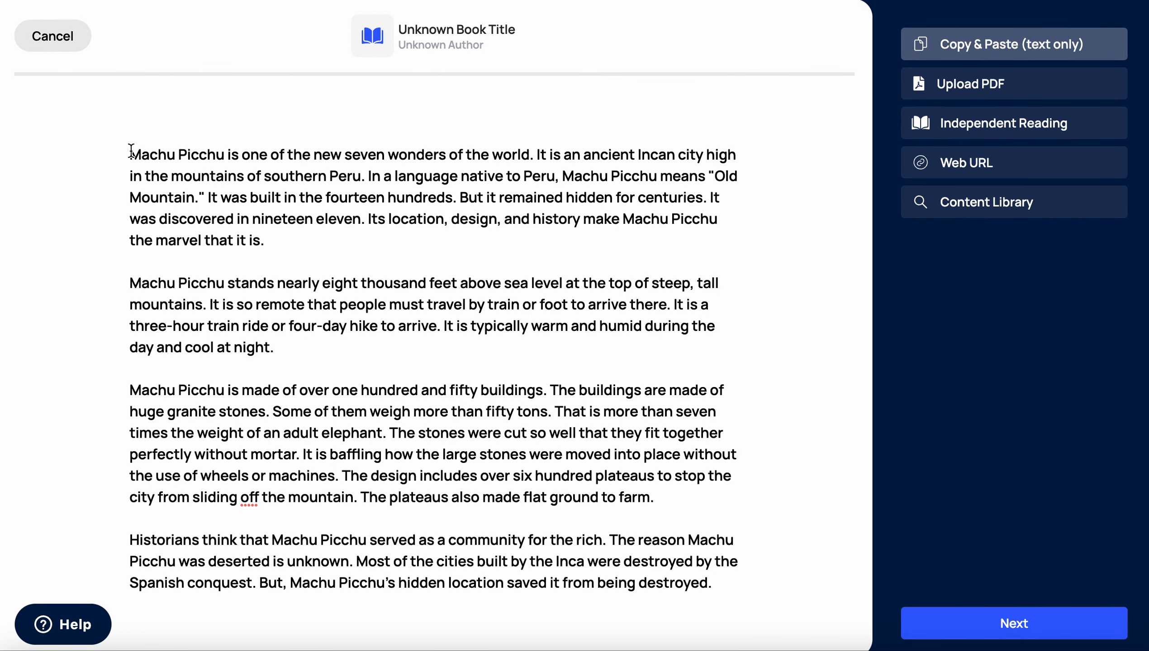
scroll(130, 153, "down", 1)
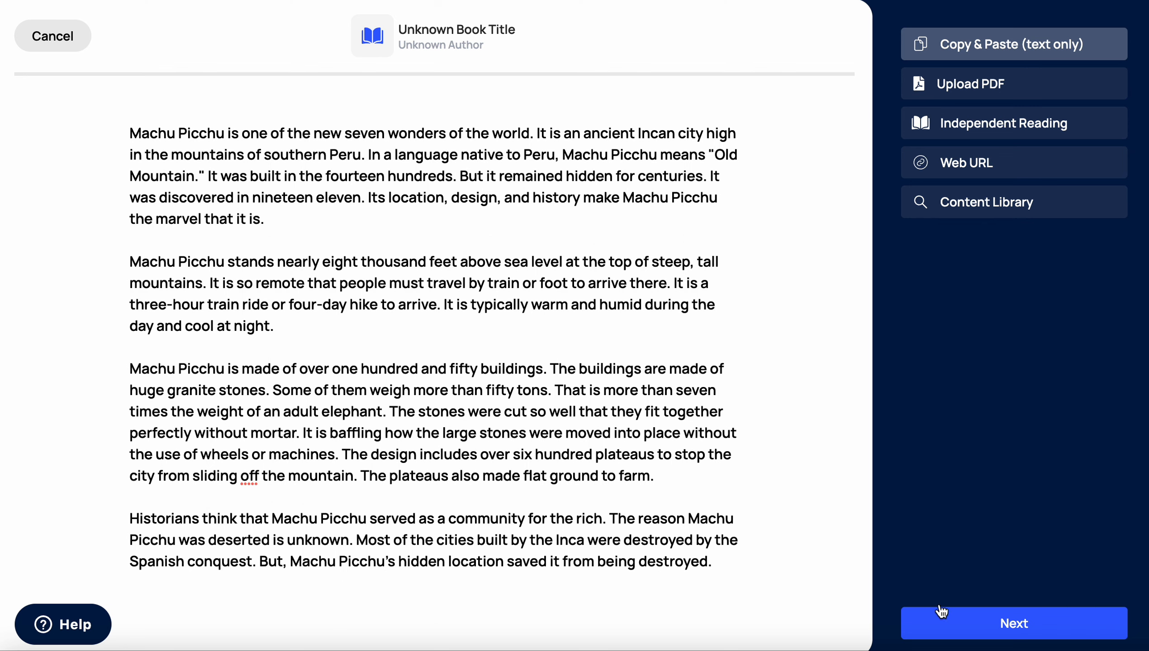
left_click(1024, 633)
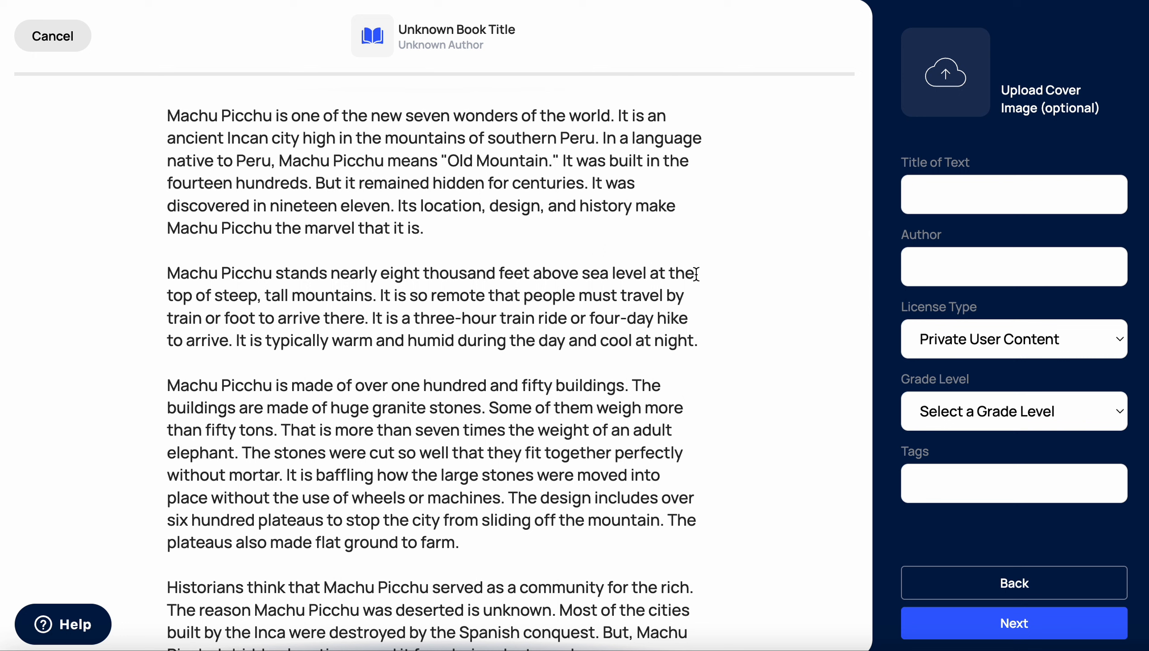
Title the text "Machu Picchu", fill in the author's name, and add the Machu Picchu photo as the cover image
left_click(959, 201)
type("Mach")
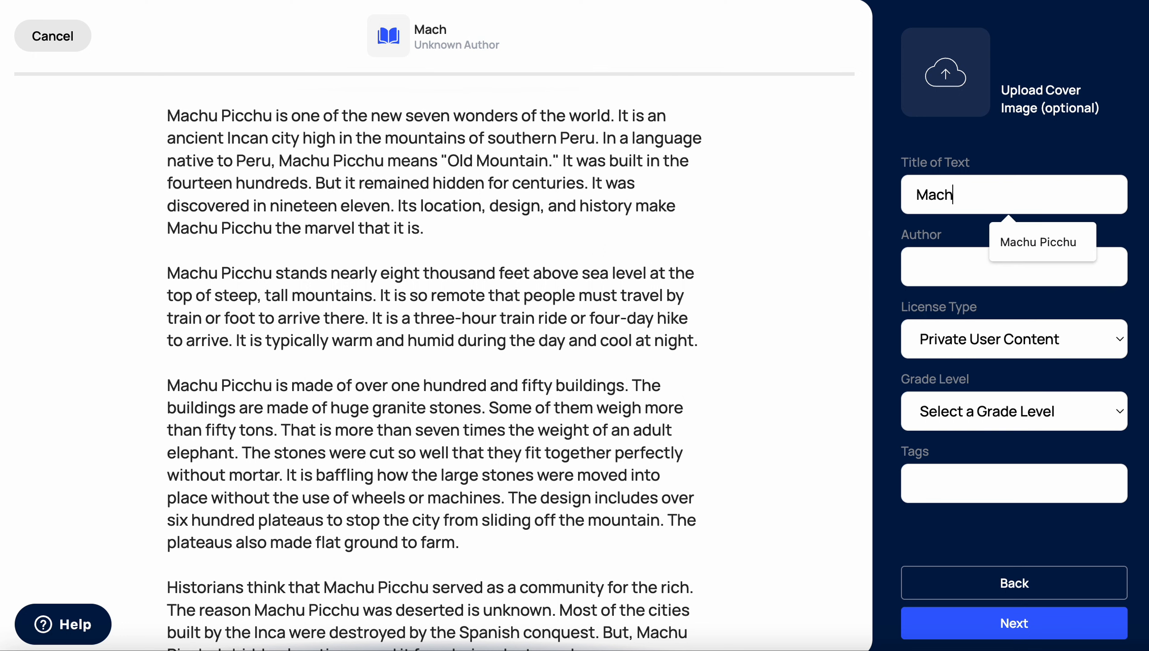
left_click(1091, 242)
left_click(1040, 269)
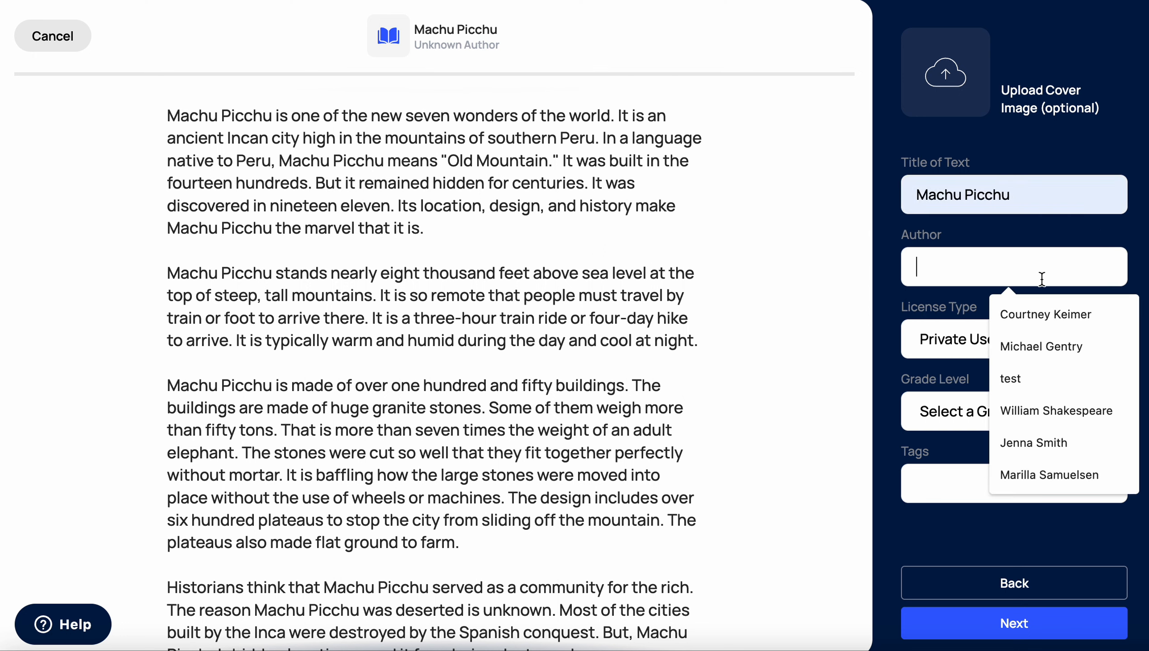
left_click(1031, 345)
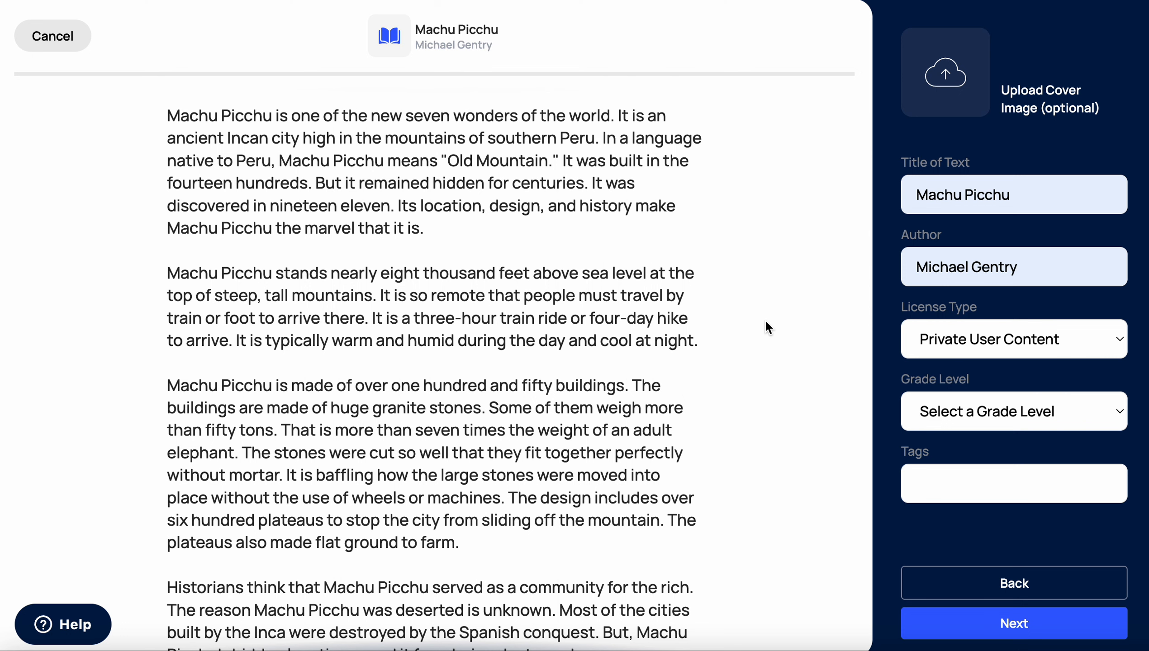
left_click_drag(1146, 210, 951, 84)
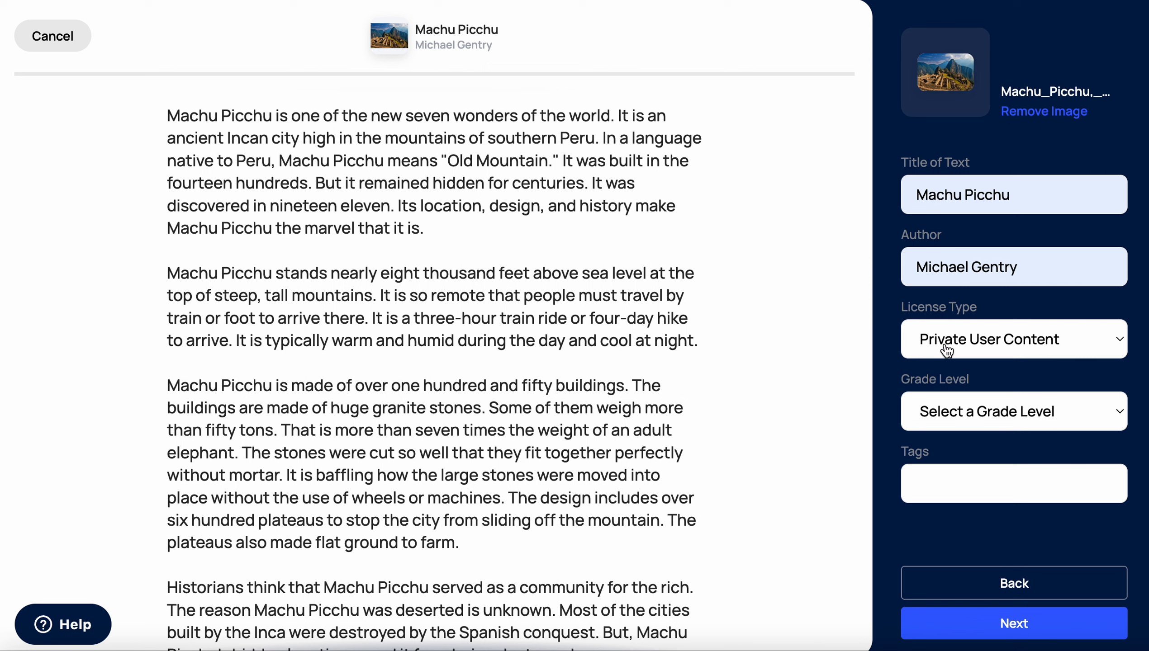
Set the grade level to 6th, add the tags "History, Non-fiction", and continue to the reading task
left_click(946, 410)
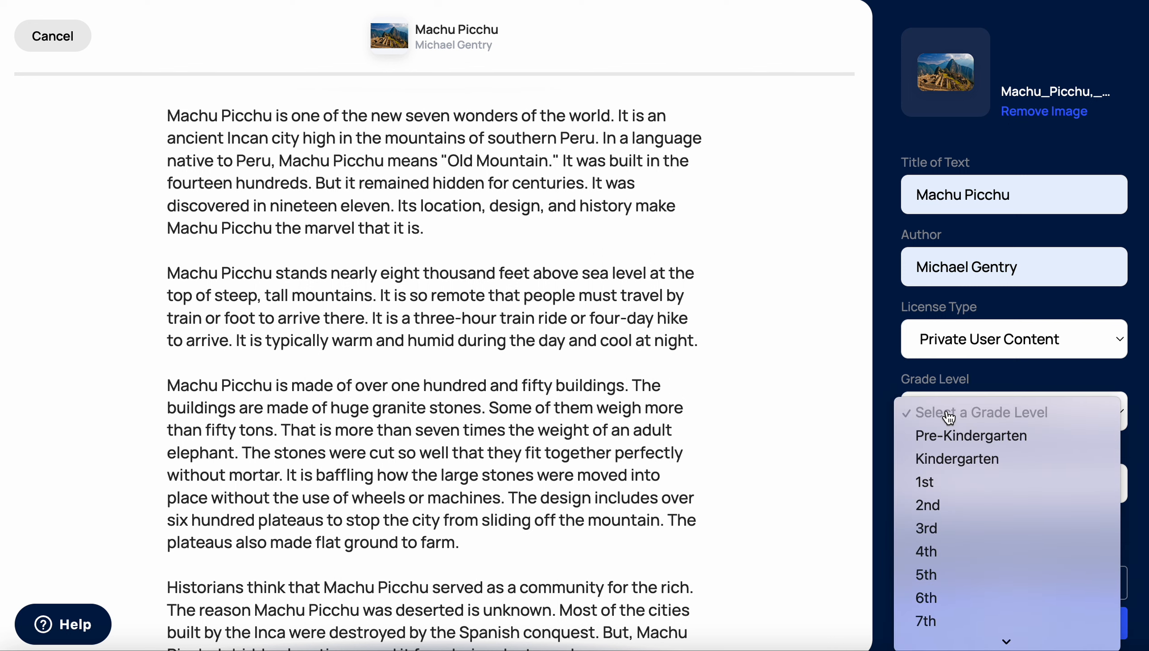
left_click(946, 598)
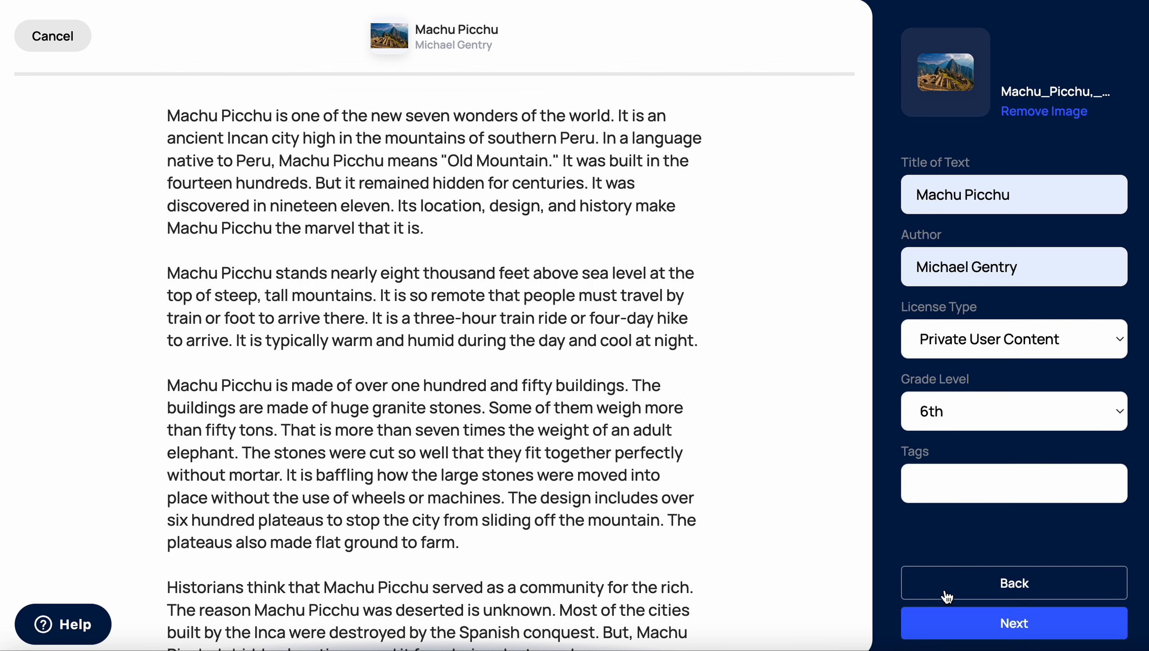
left_click(944, 484)
type("History")
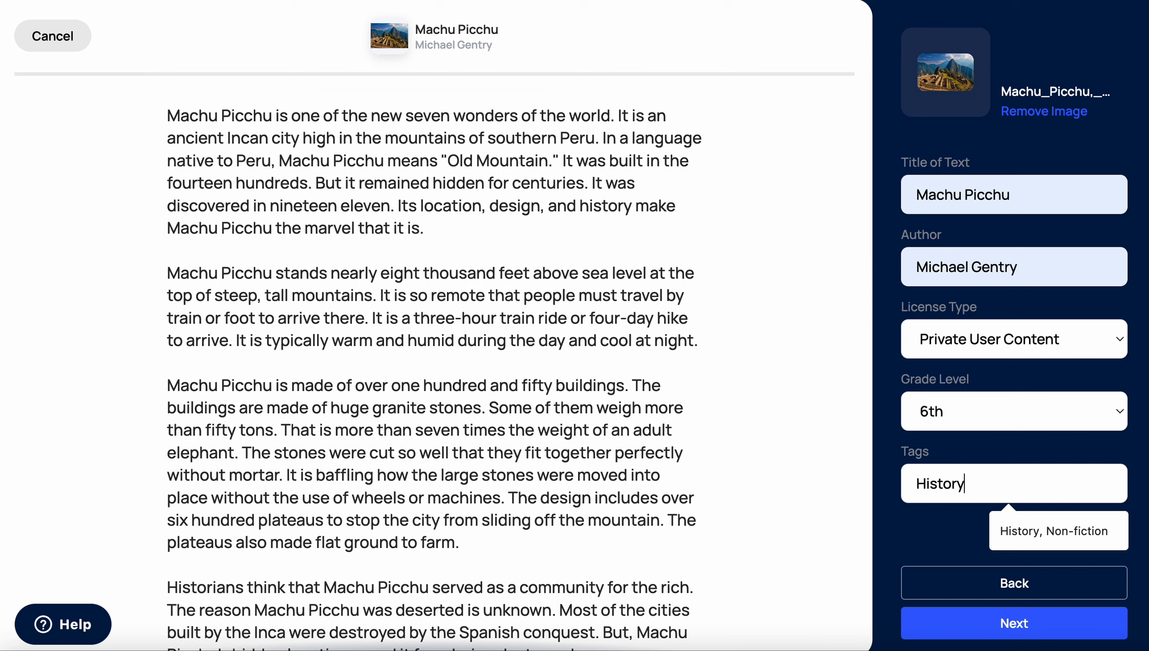
type(", Non-fiction")
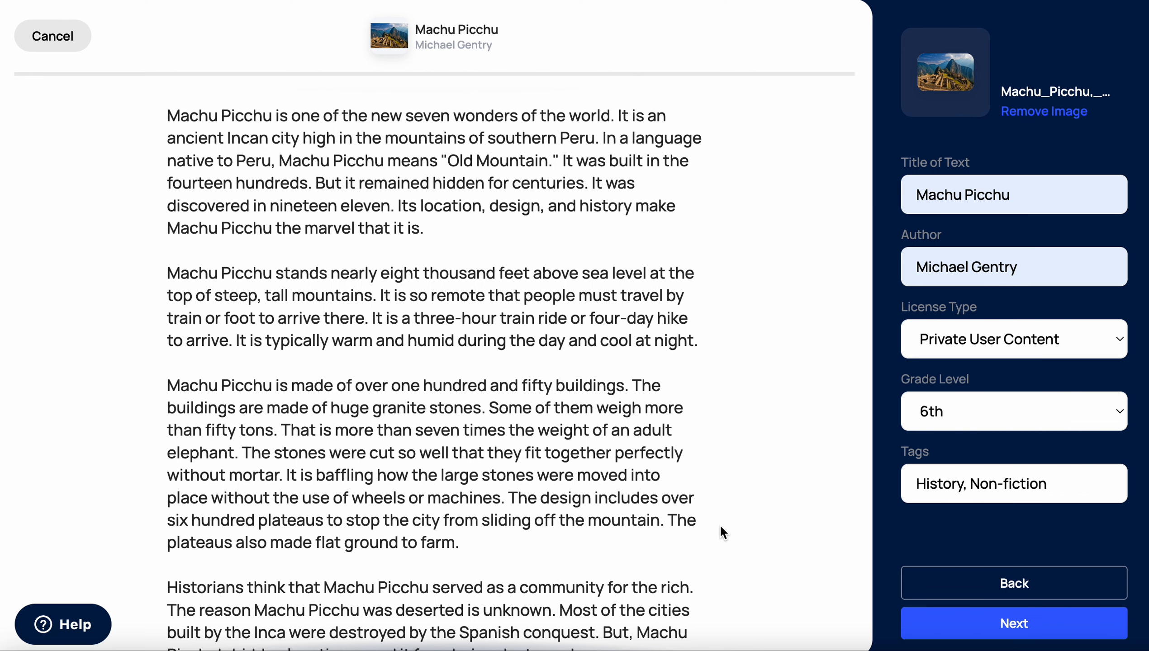
left_click(999, 627)
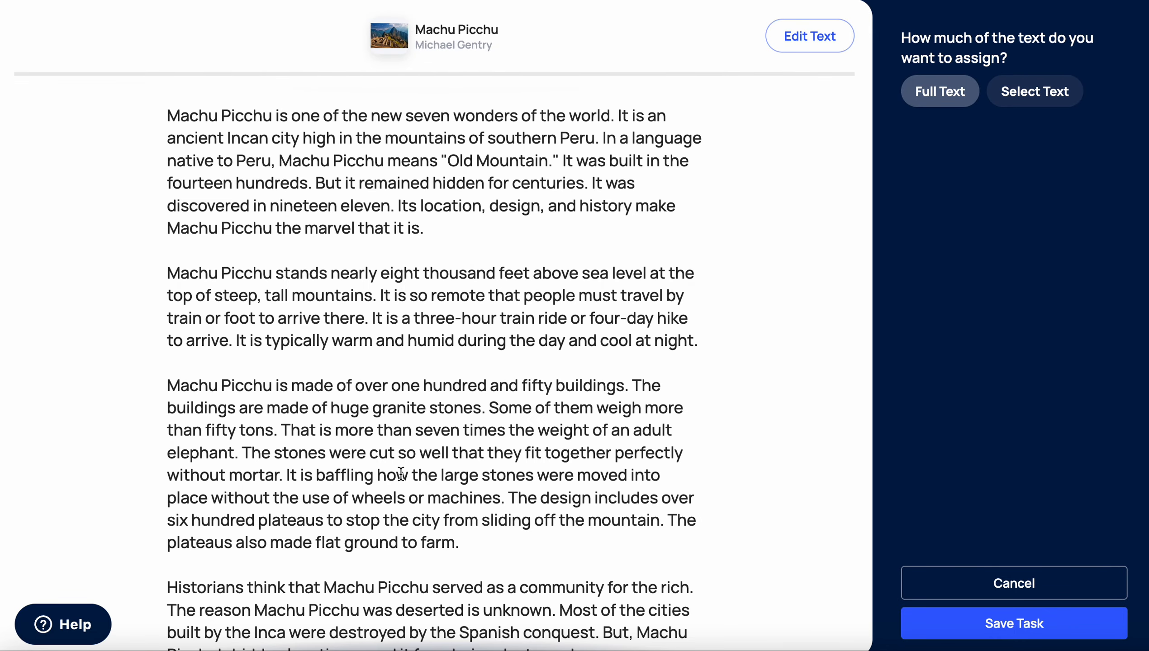
Try limiting the assigned reading to the first two paragraphs of the passage
scroll(398, 473, "down", 2)
scroll(399, 473, "up", 2)
scroll(674, 333, "down", 2)
scroll(675, 329, "up", 2)
left_click(1027, 92)
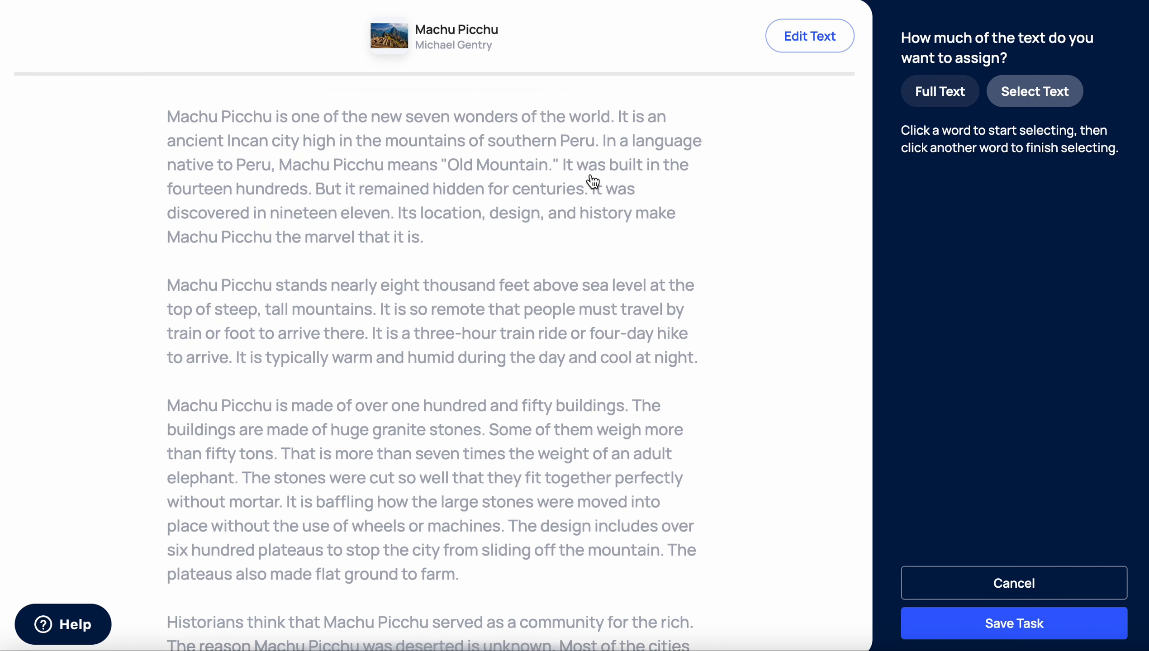
left_click(185, 124)
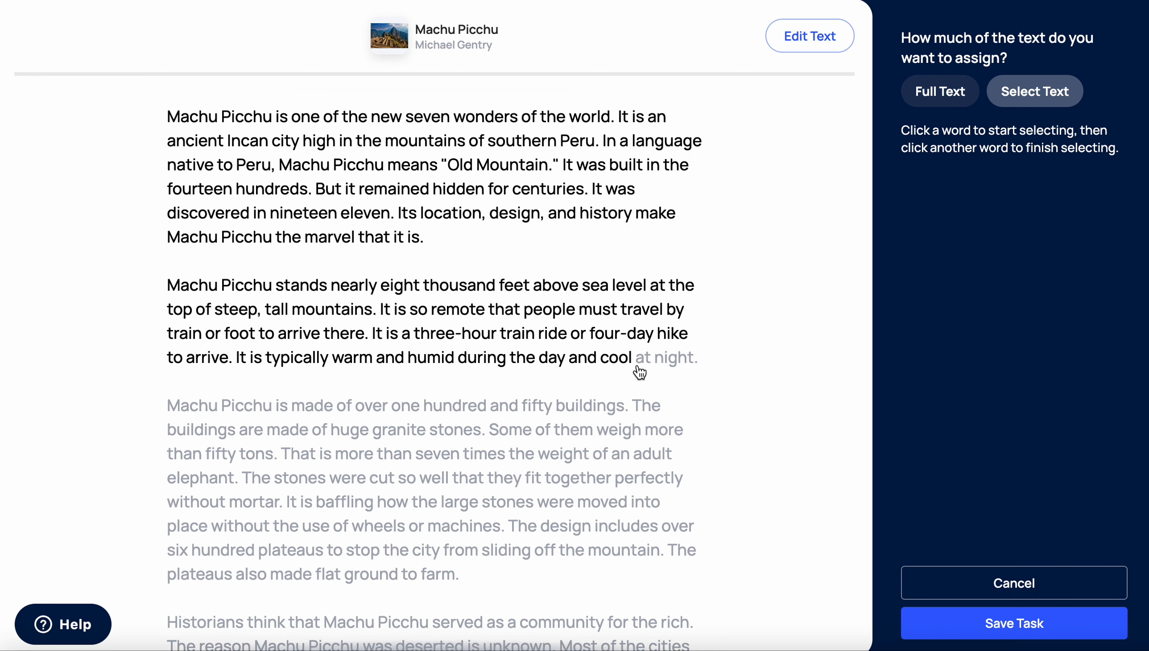
left_click(679, 360)
scroll(619, 457, "down", 3)
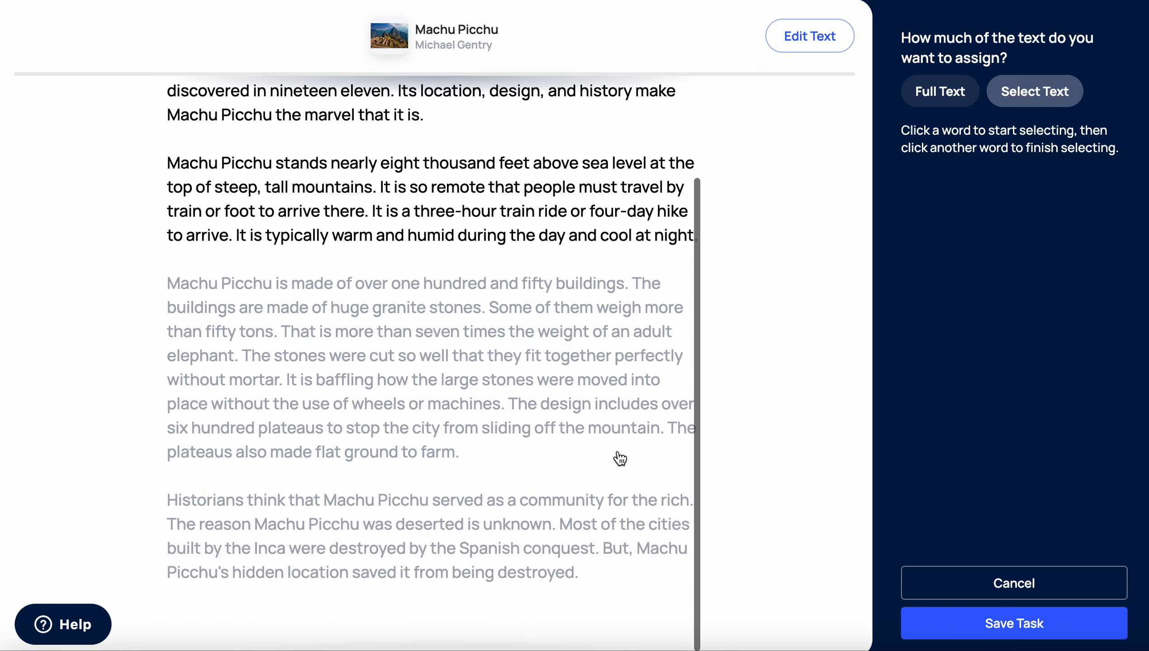
scroll(619, 457, "up", 3)
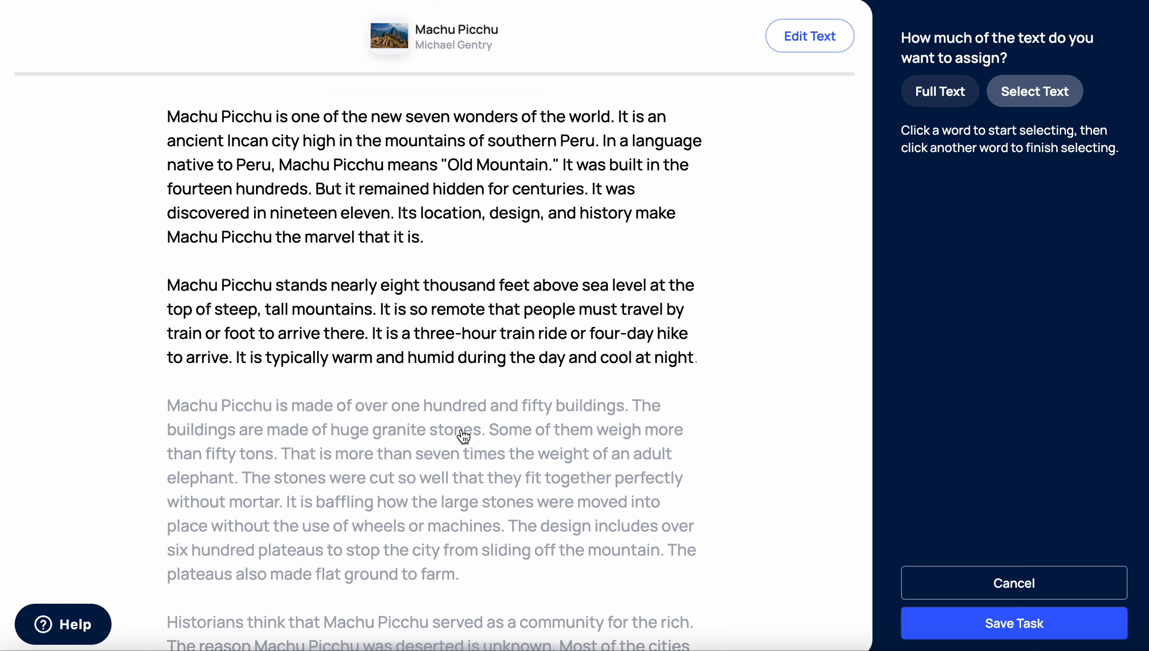
left_click(198, 120)
Assign the full text for the reading task and save the task
left_click(957, 102)
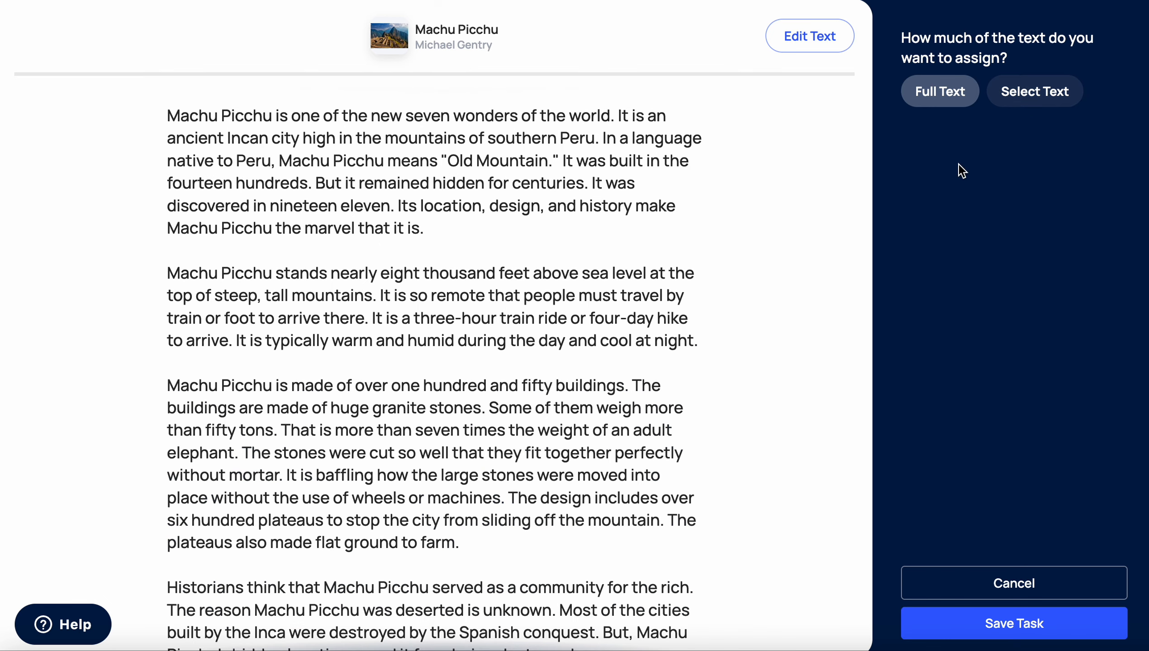
left_click(960, 621)
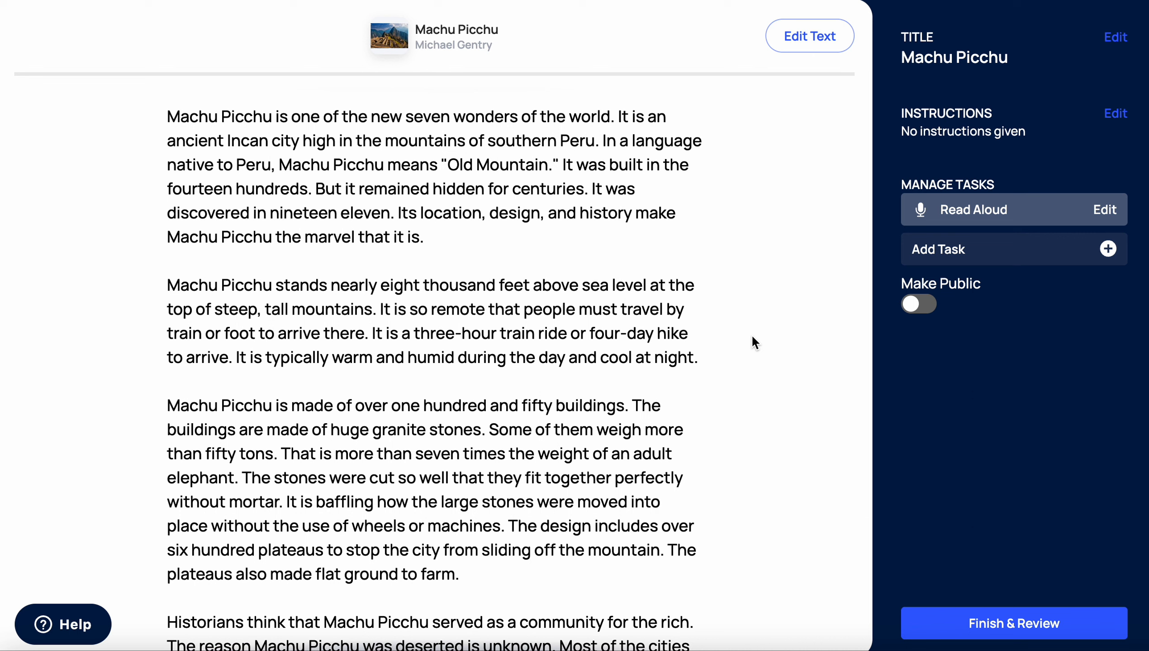
Set the assignment instructions to "Read the text and answer the questions." and save them
left_click(1115, 113)
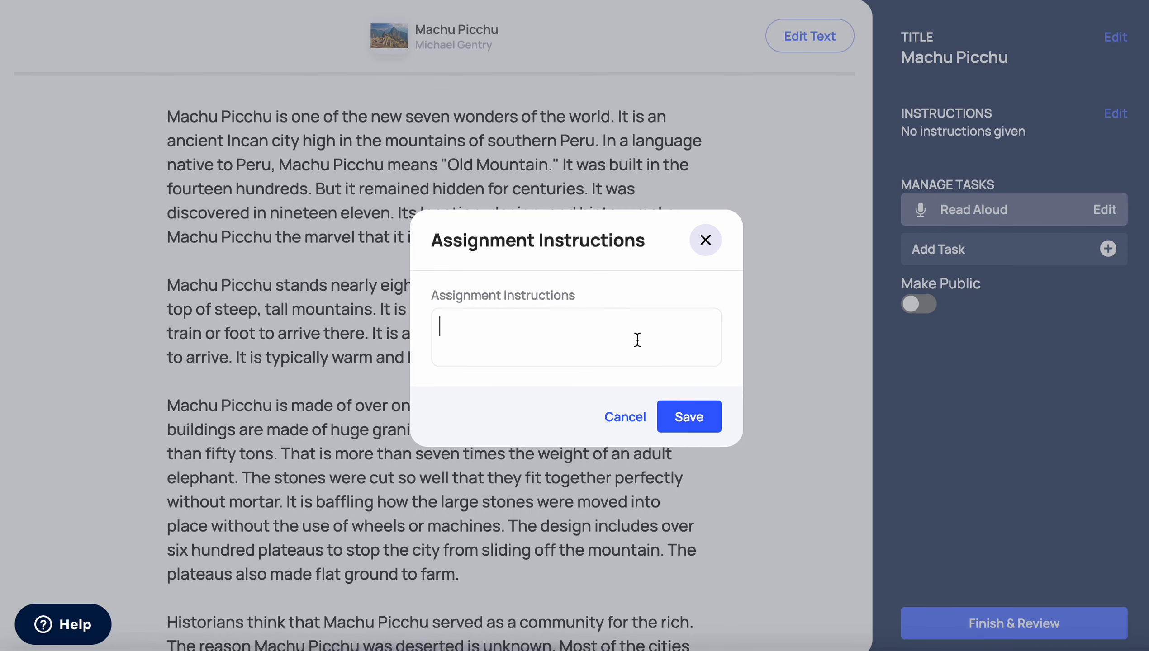
type("Read the ")
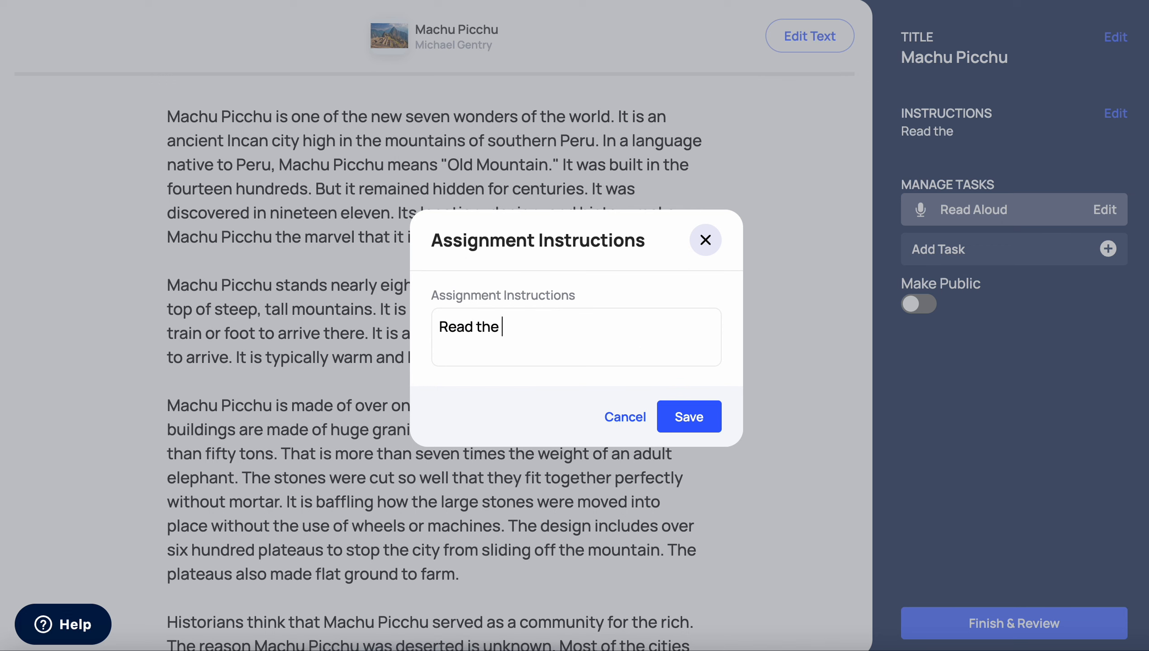
type("text and answer the qe")
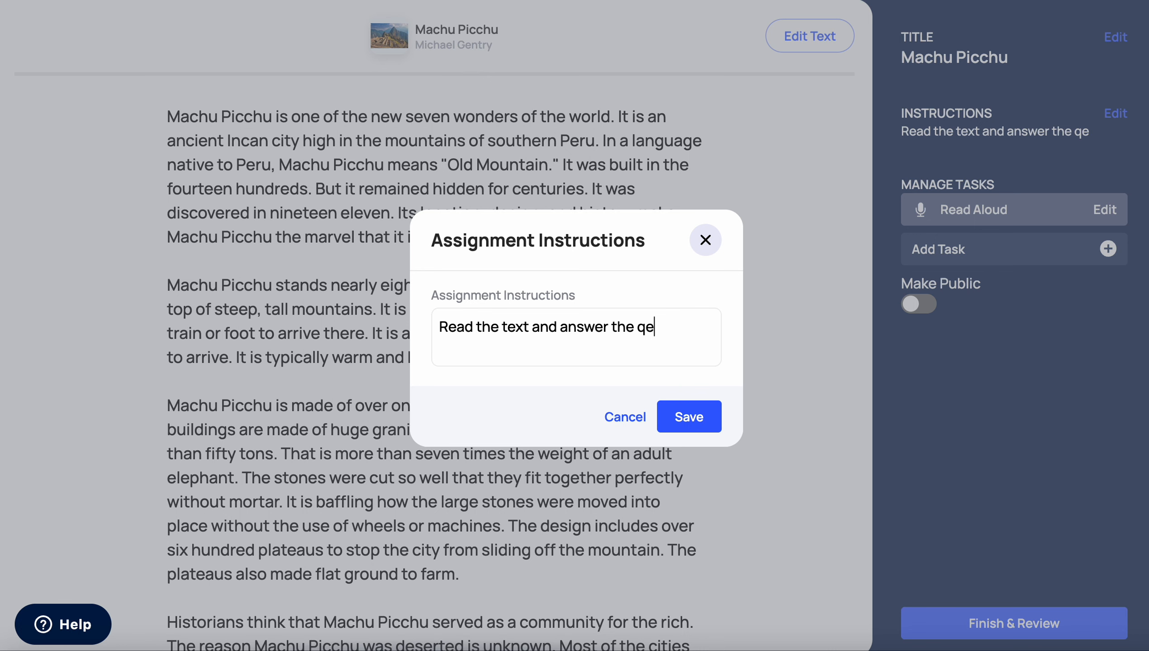
key("BackSpace")
type("uestions.")
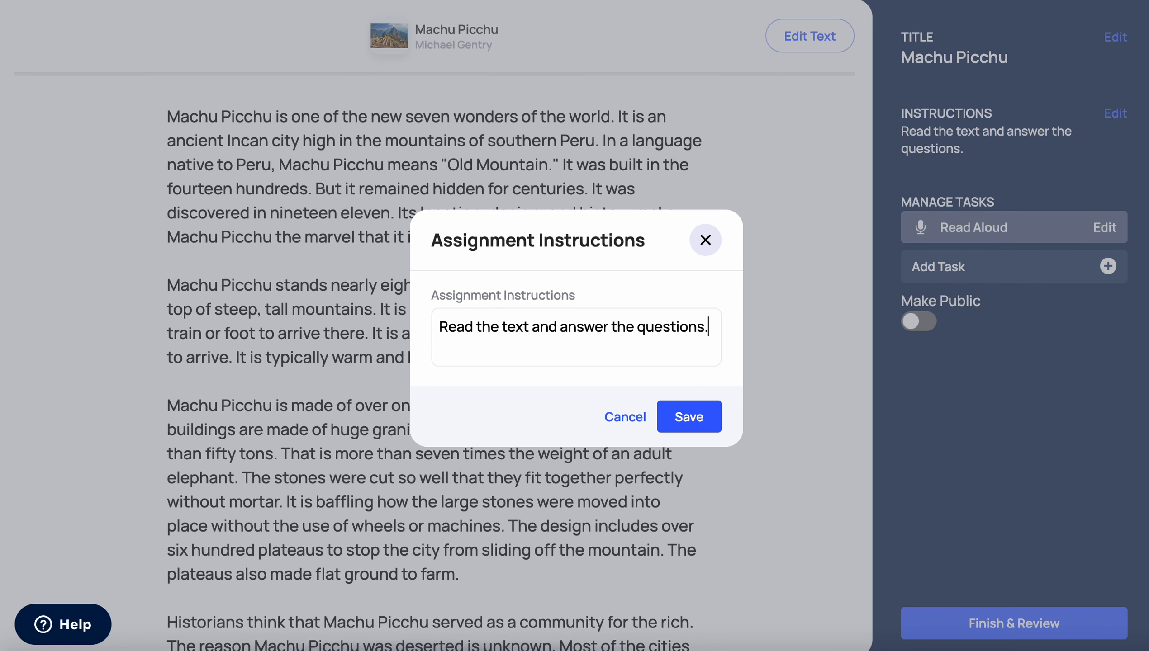
left_click(692, 427)
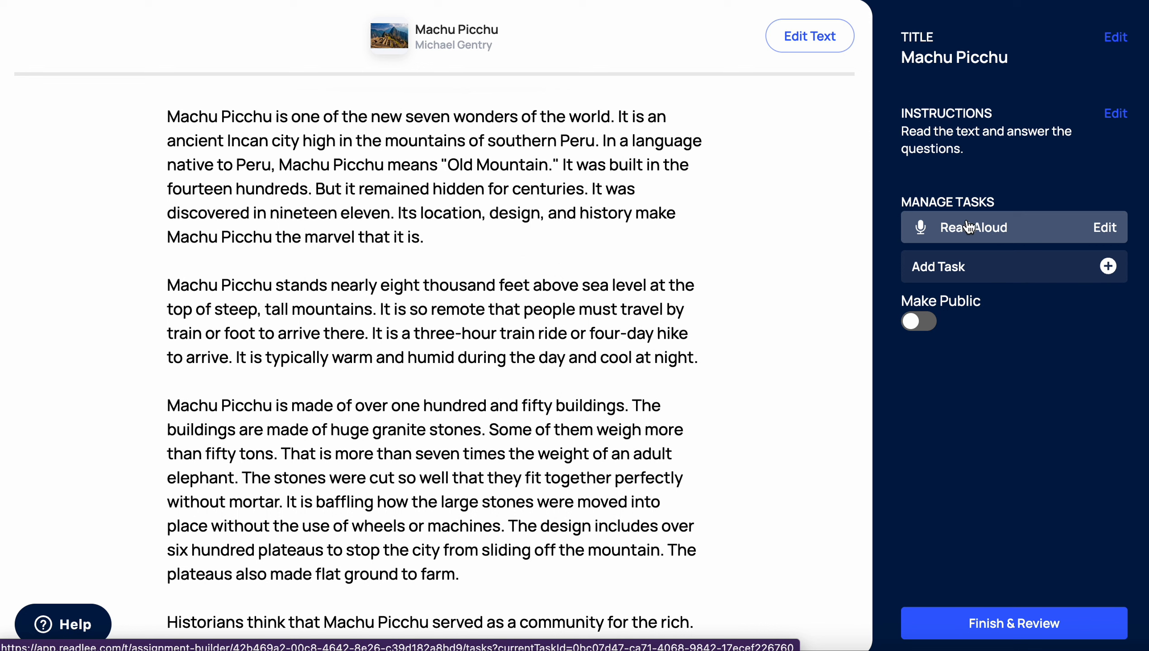
Add a comprehension question task to the assignment and choose the written question format
left_click(983, 272)
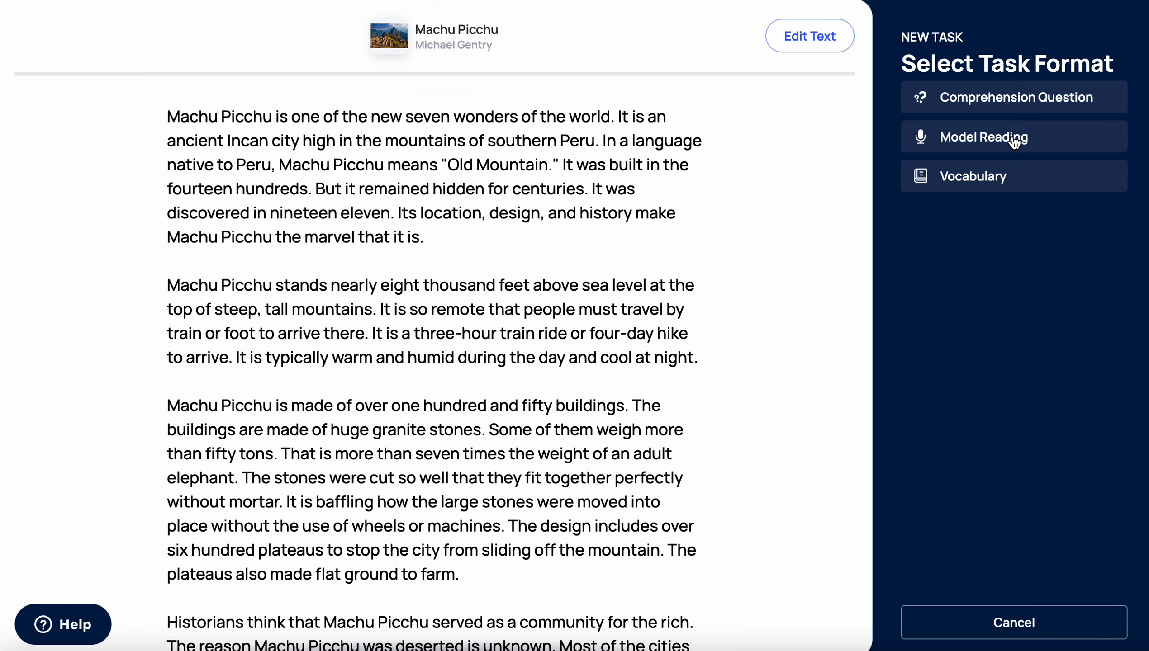
left_click(1003, 101)
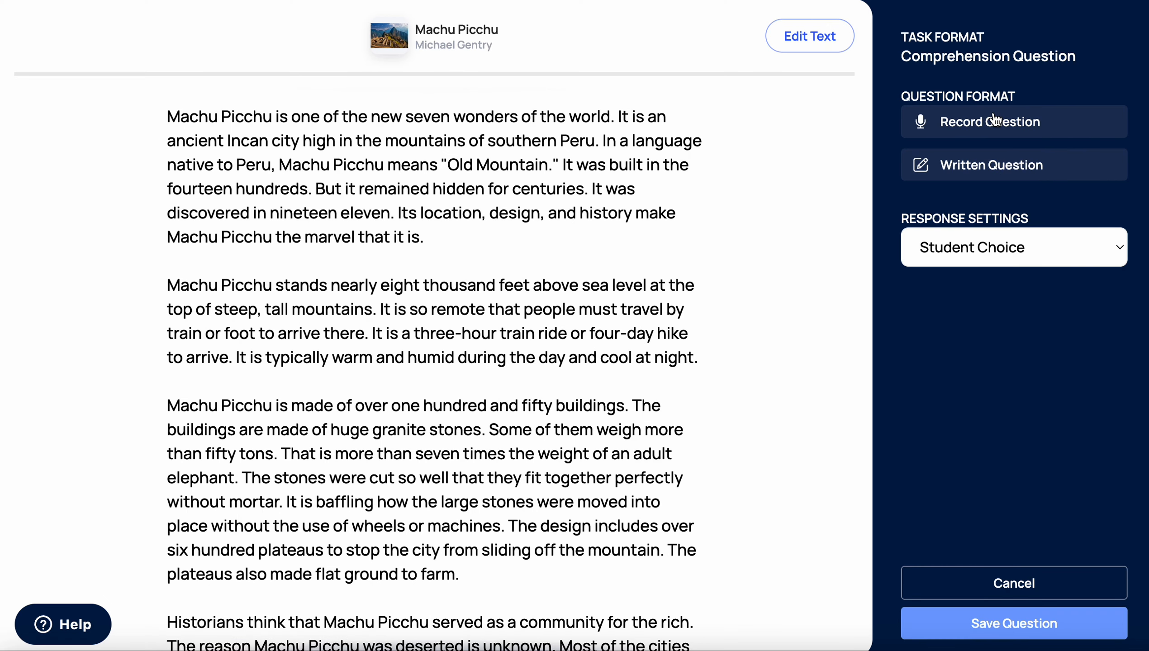
left_click(992, 122)
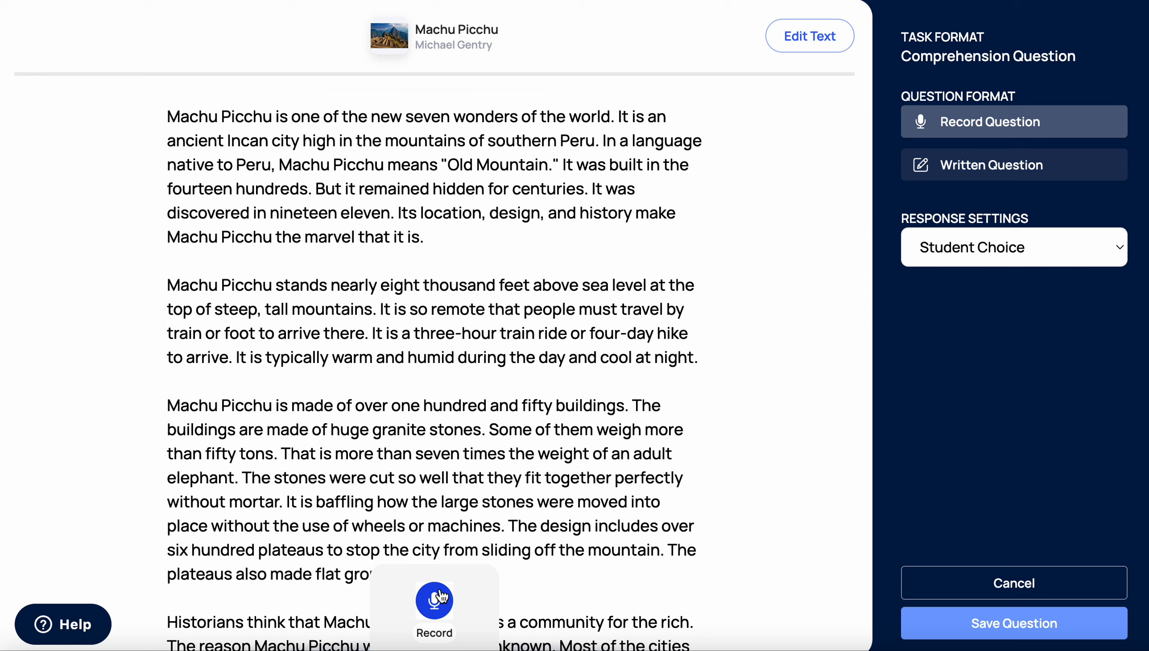
left_click(986, 169)
Write the comprehension question prompt "How tall is Machu Picchu?"
left_click(504, 605)
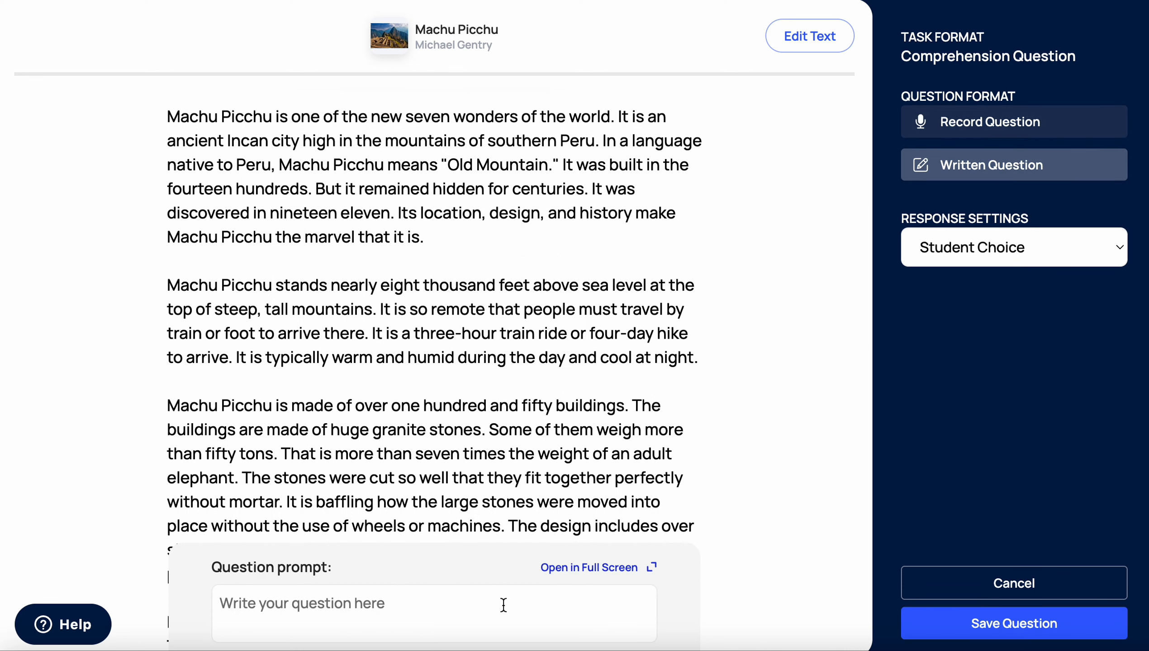
type("W")
key("BackSpace")
type("How")
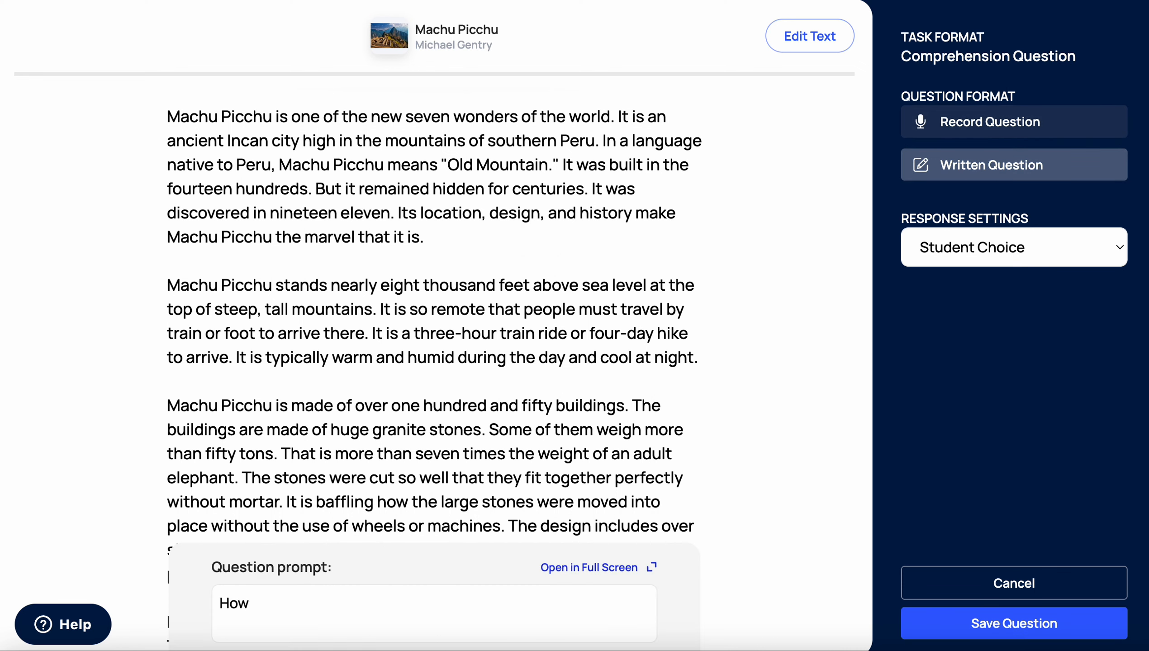
type(" tall is Machu Pic")
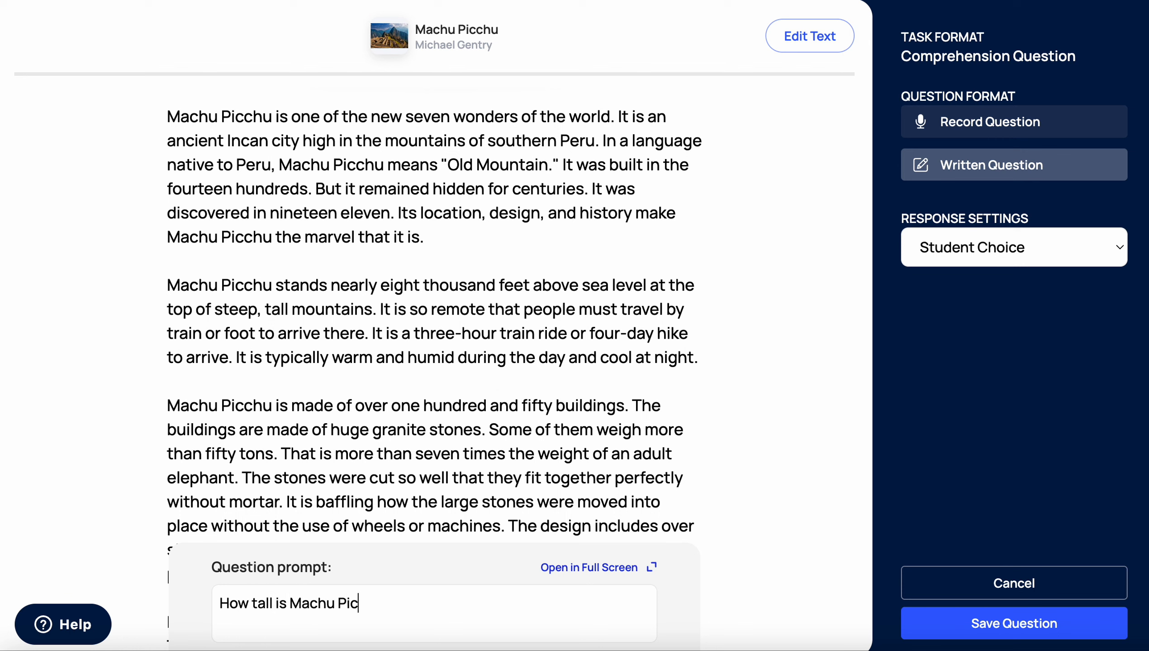
type("chu?")
Set the question's response setting to Student Choice and save the comprehension question
left_click(957, 259)
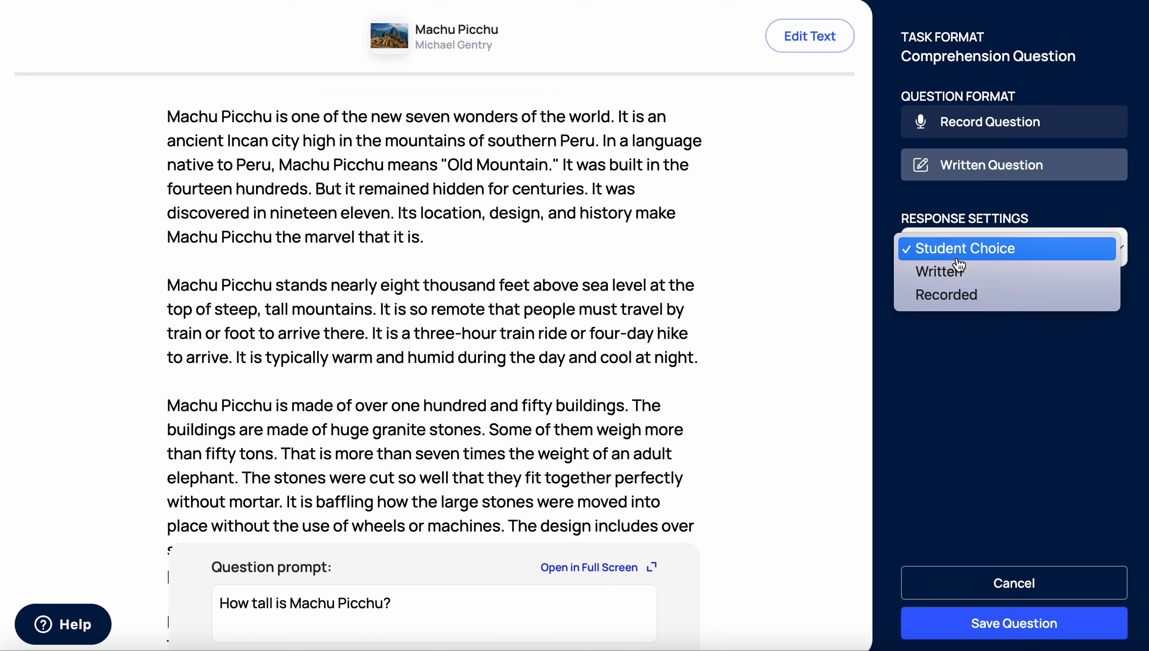
left_click(957, 276)
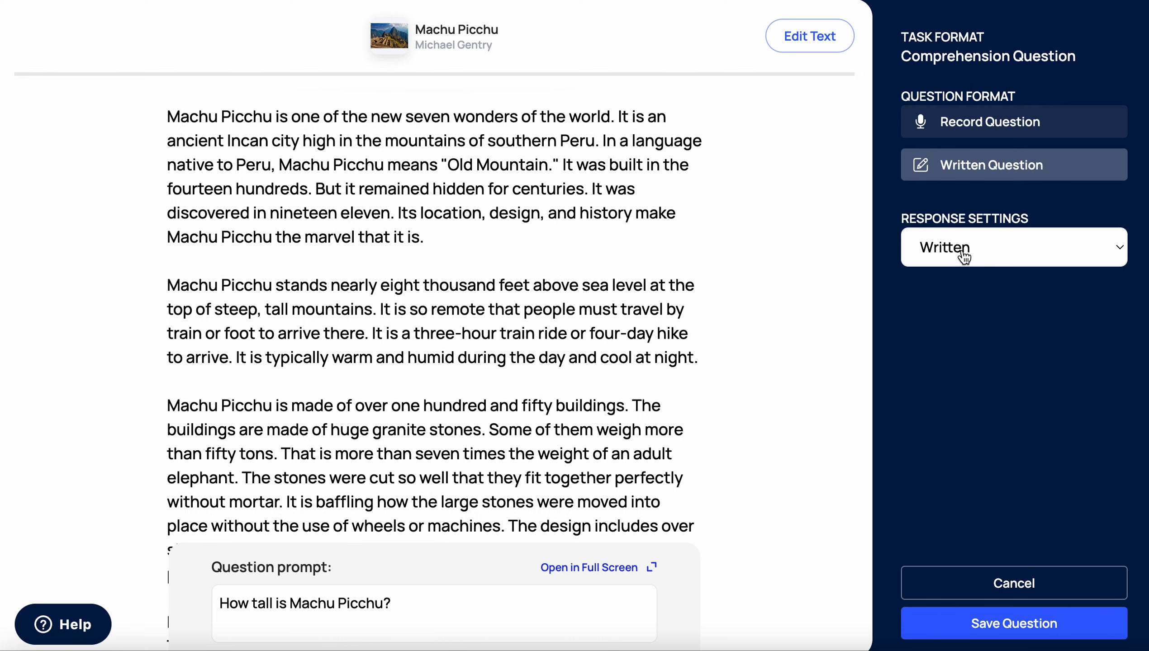
left_click(963, 254)
left_click(957, 275)
left_click(964, 254)
left_click(959, 205)
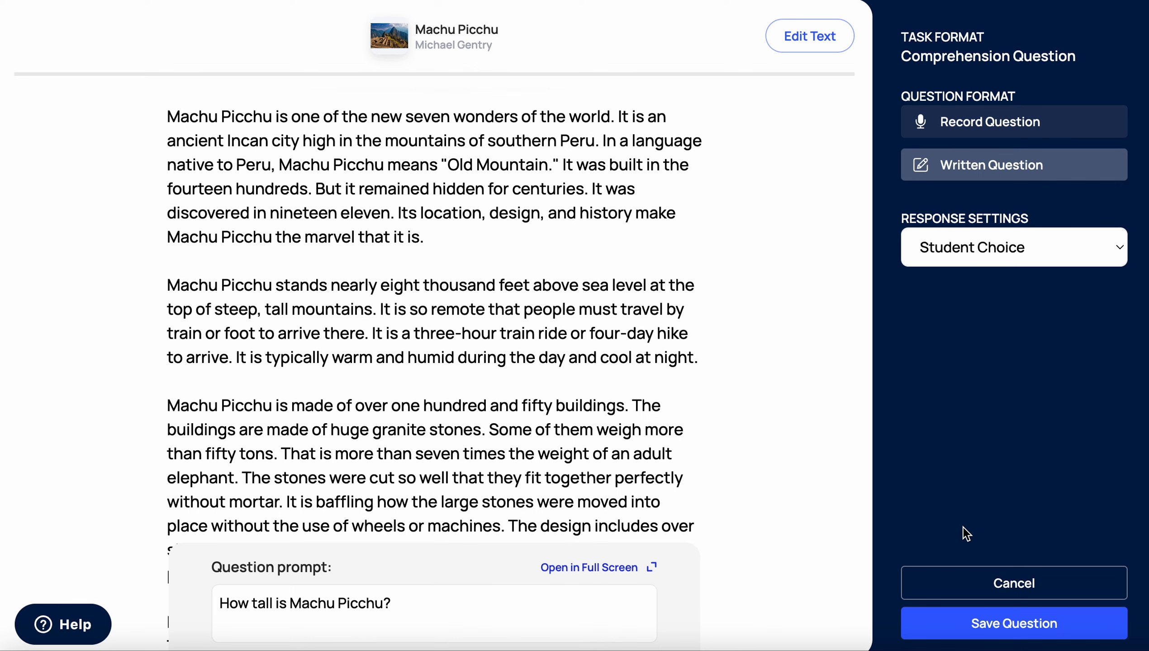
left_click(953, 621)
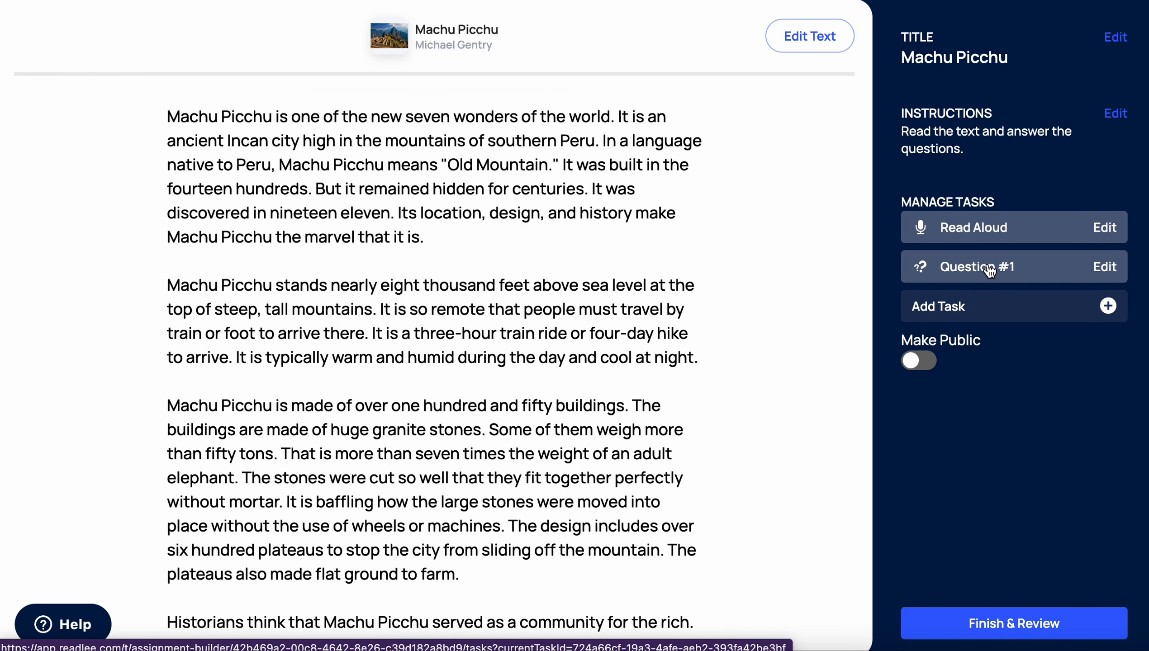
left_click(986, 310)
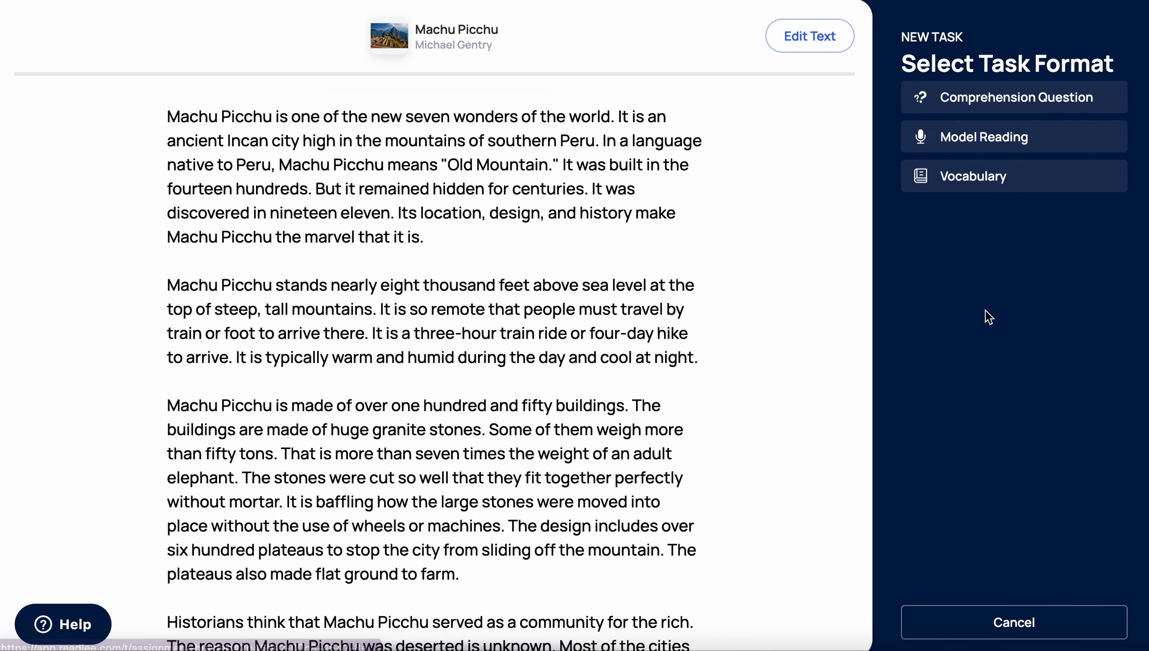
left_click(1007, 143)
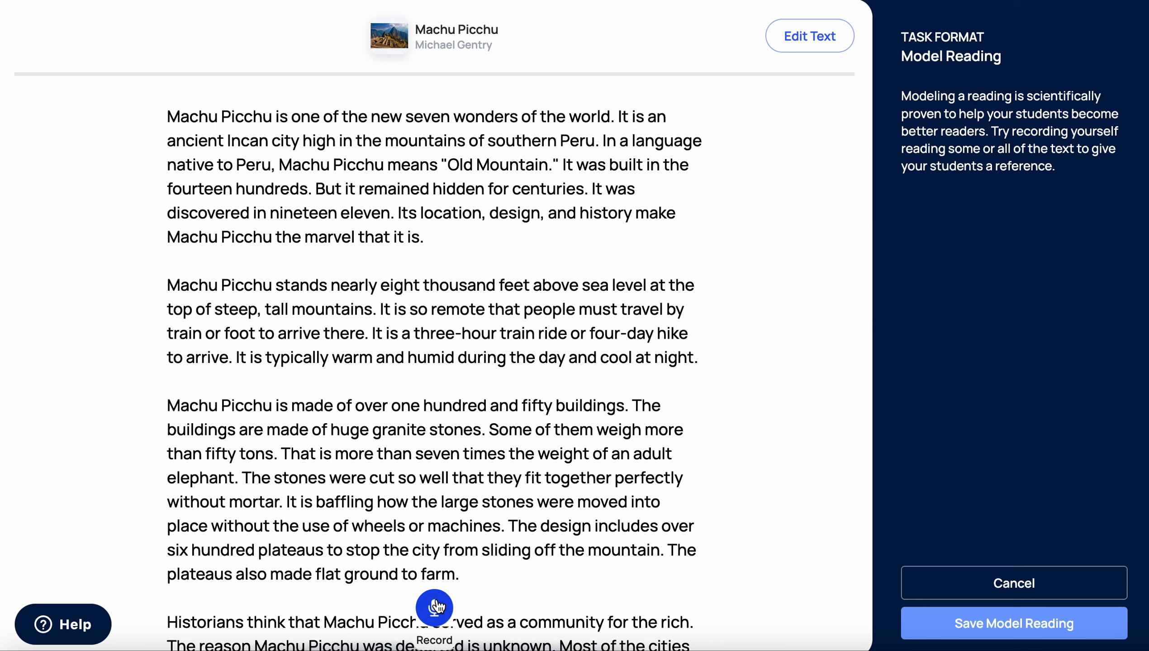
left_click(954, 588)
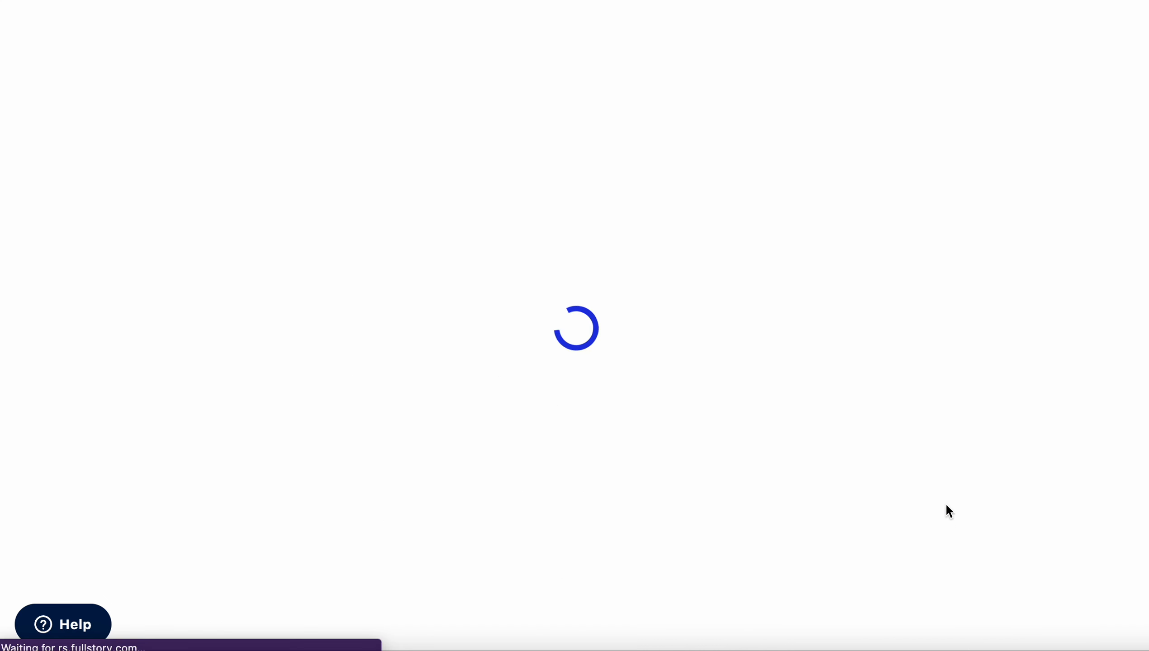
Add a vocabulary task for the word "marvel" from the first paragraph of the passage
left_click(947, 306)
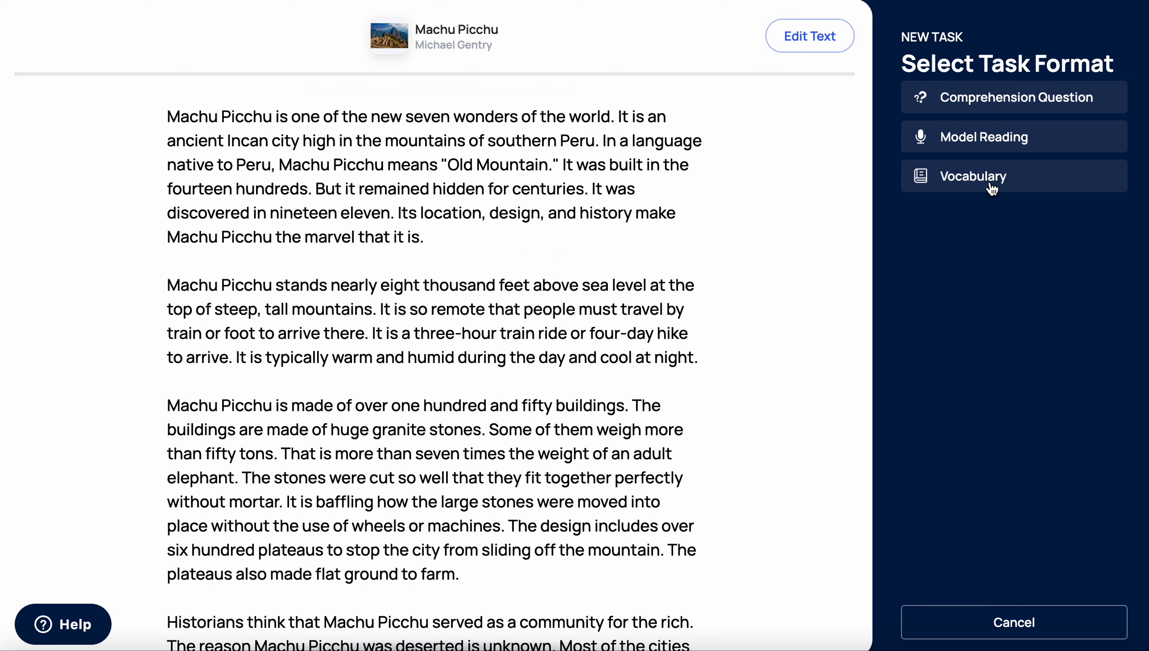
left_click(992, 186)
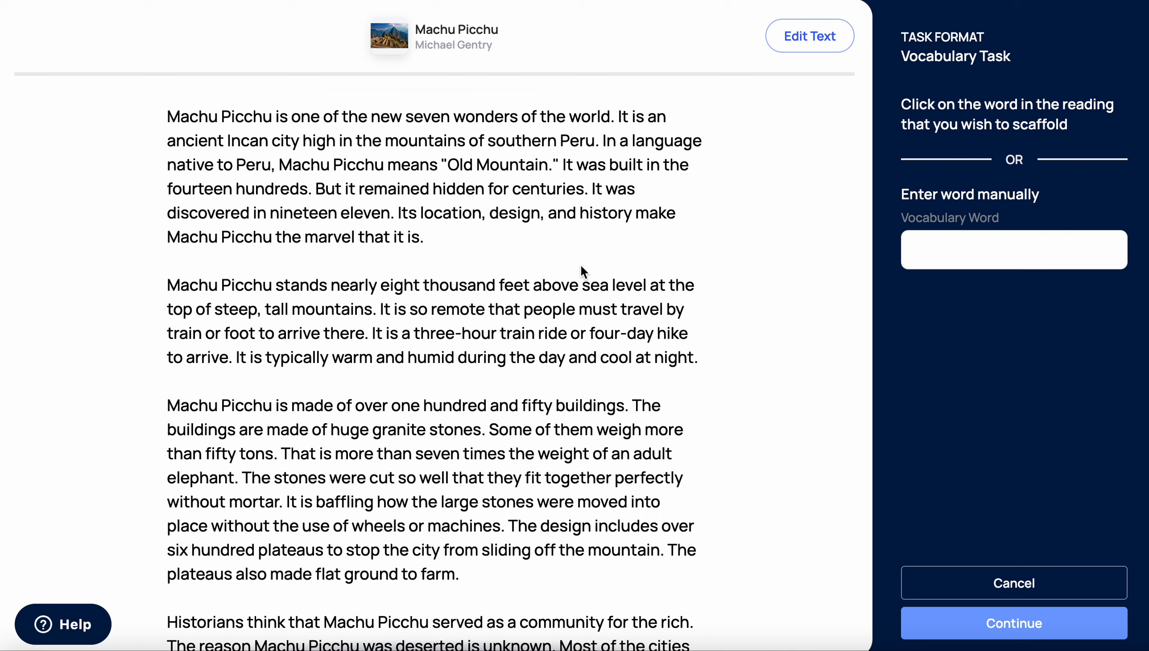
left_click(324, 248)
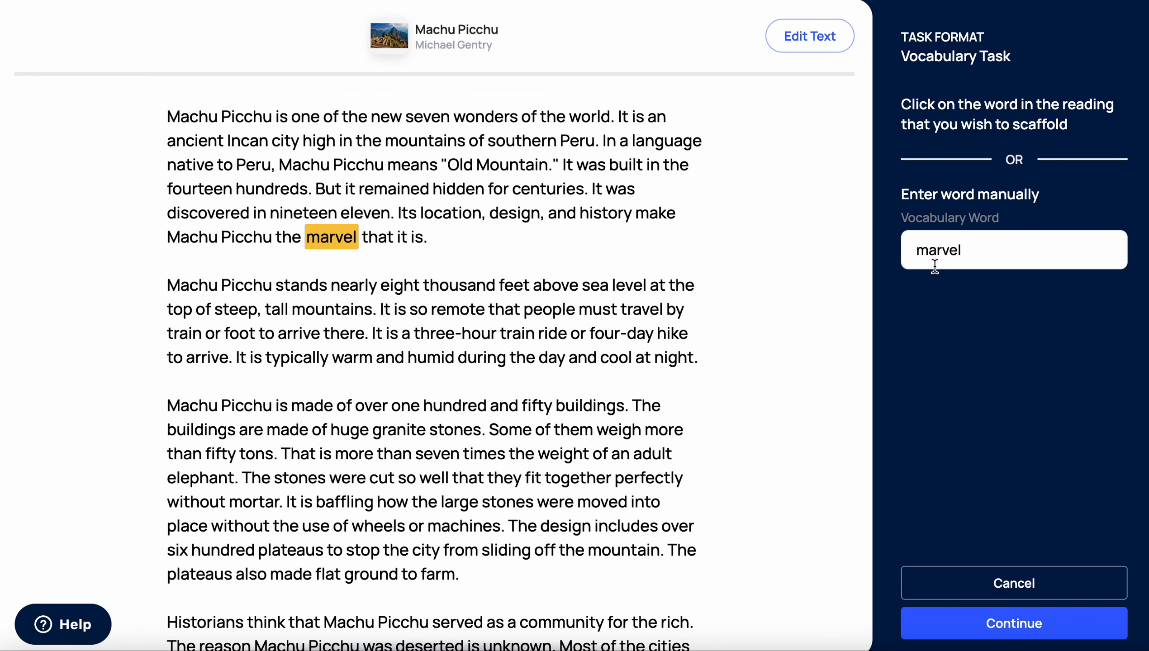
left_click(968, 621)
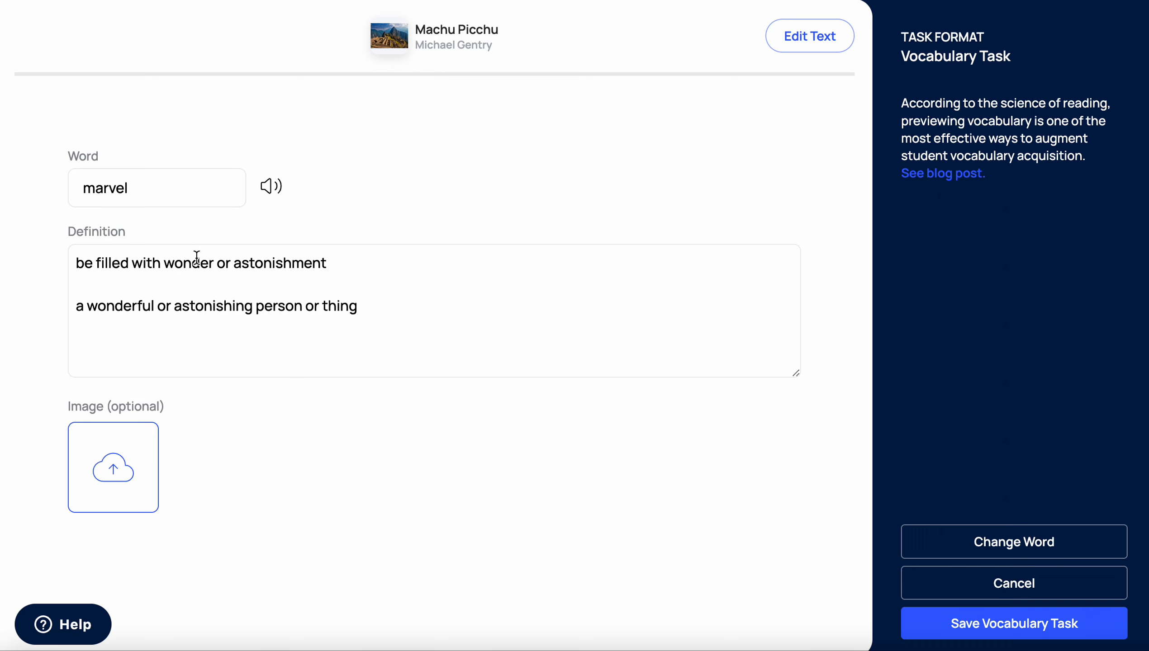
Delete the definition "be filled with wonder or astonishment" from the vocabulary task, along with its blank line
left_click(373, 313)
left_click_drag(340, 274, 70, 249)
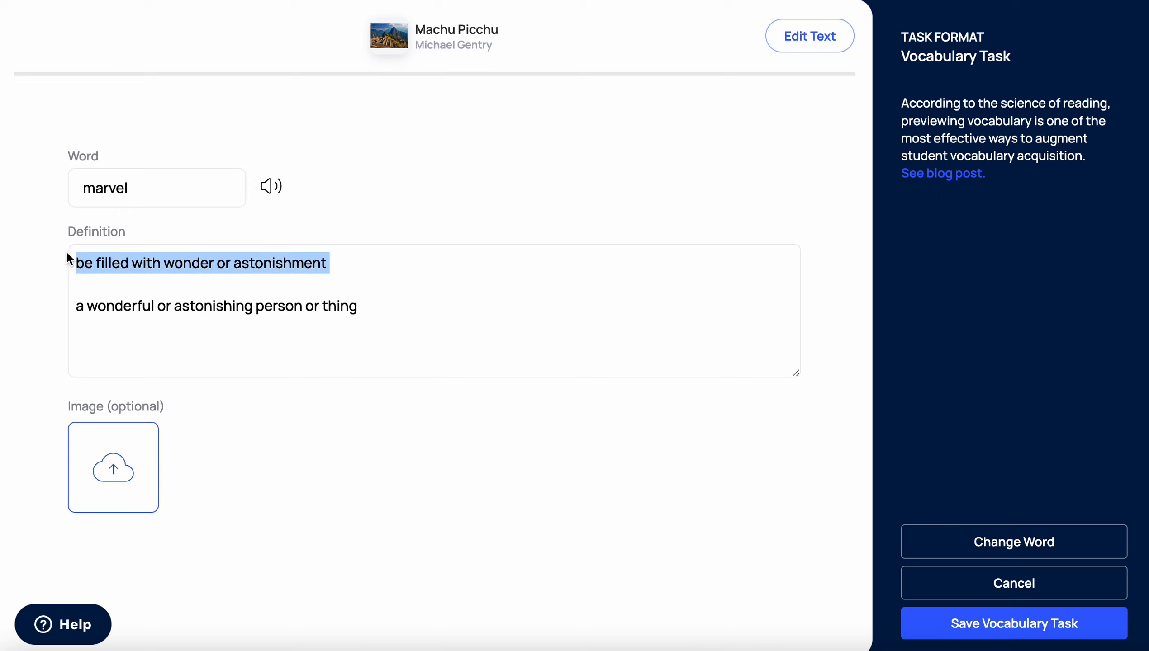
key("BackSpace")
key("BackSpace")
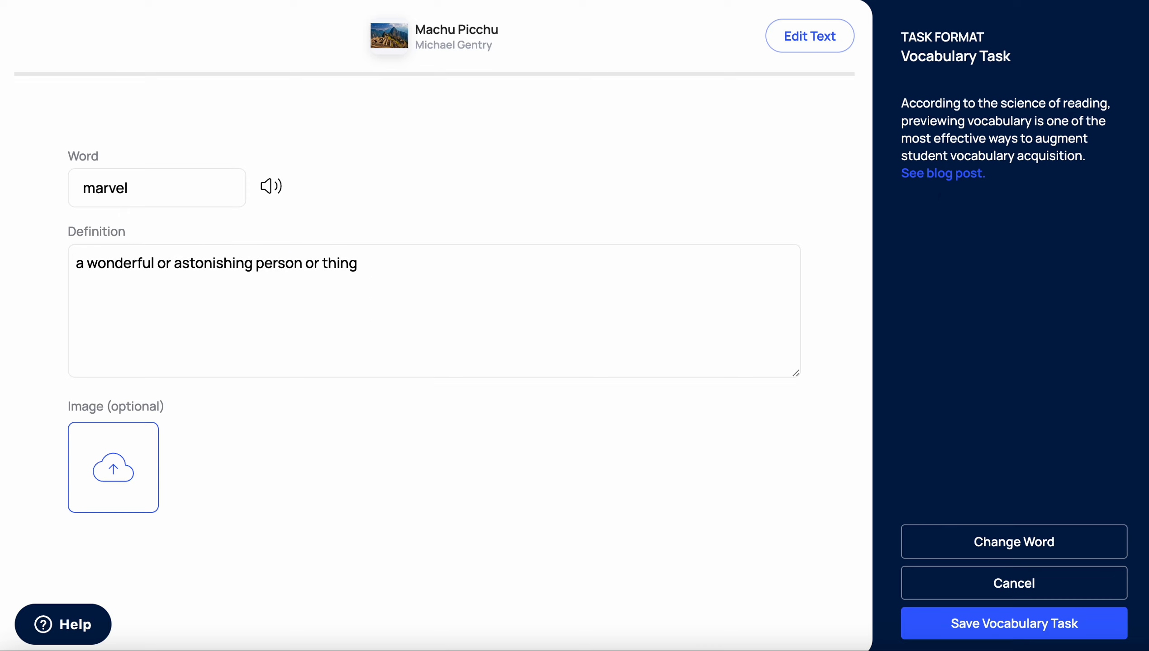
Add the example sentence "The ocean was a marvel because it contains so many living things." below the remaining definition, separated by a blank line
left_click(420, 259)
key("Return")
key("Return")
type("The ocea was")
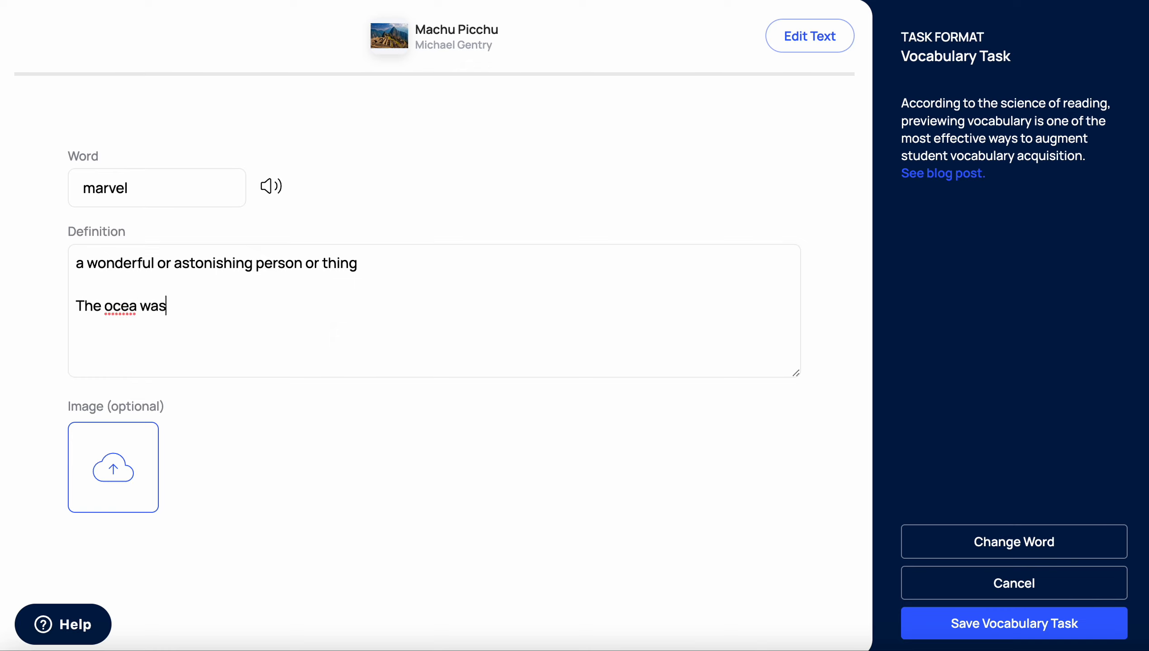
key("BackSpace")
key("BackSpace")
key("BackSpace")
type("n was a ma")
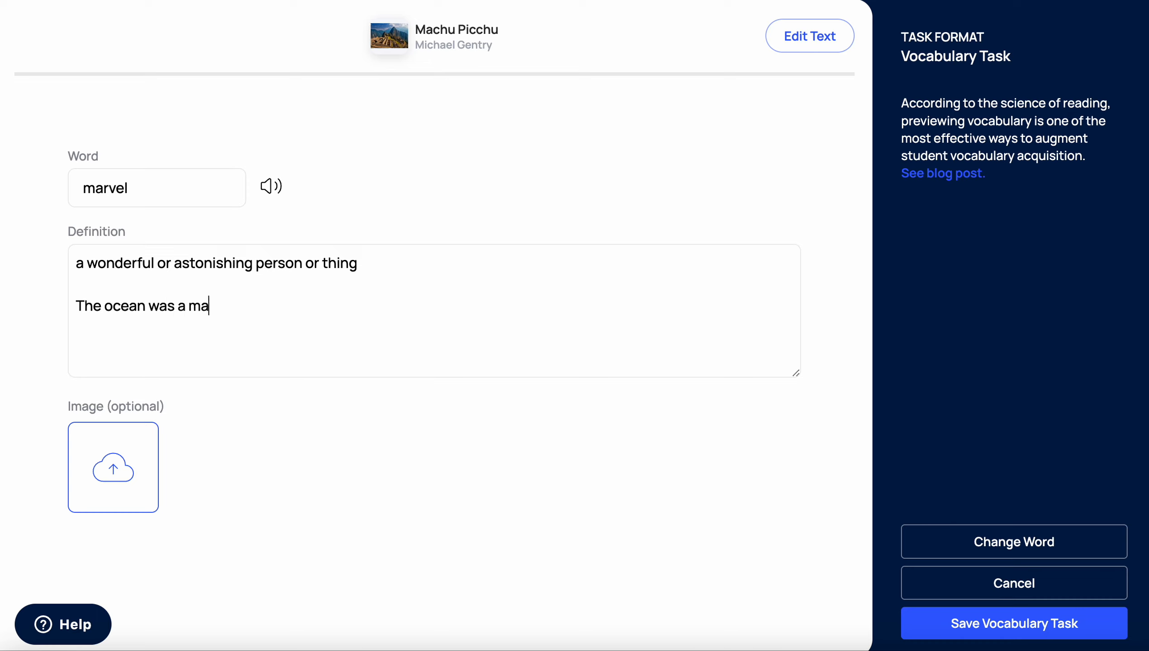
type("rvel because it ")
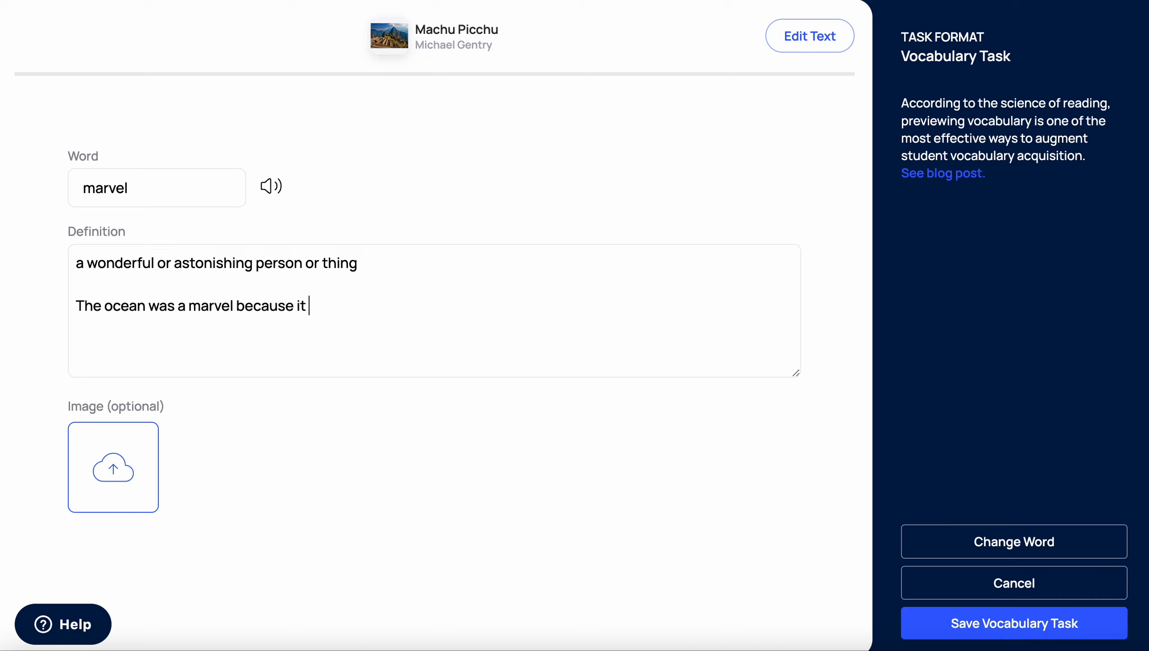
type("contains so many livin")
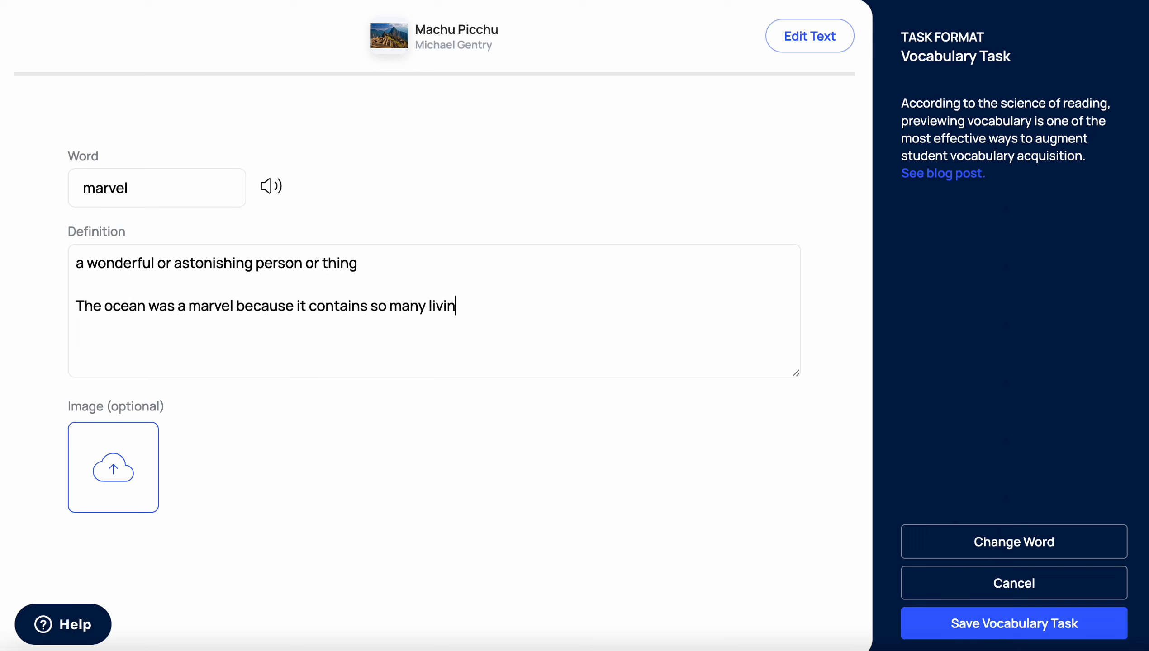
type("g things.")
Save the vocabulary task and finish the assignment for review
left_click(1005, 624)
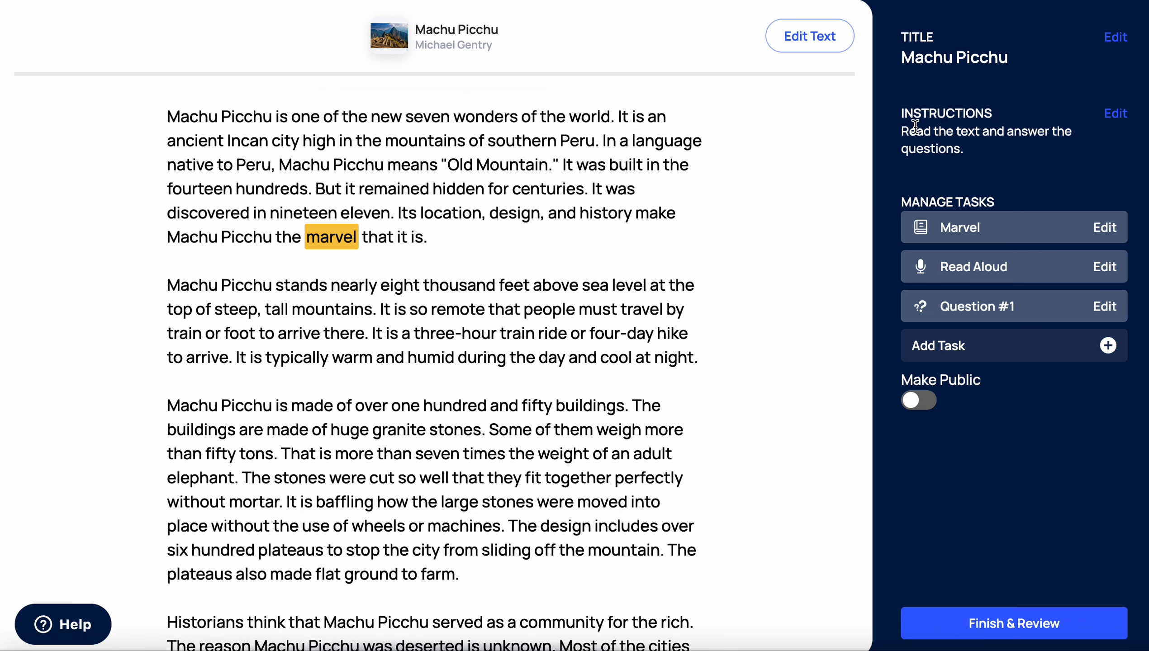
left_click(990, 623)
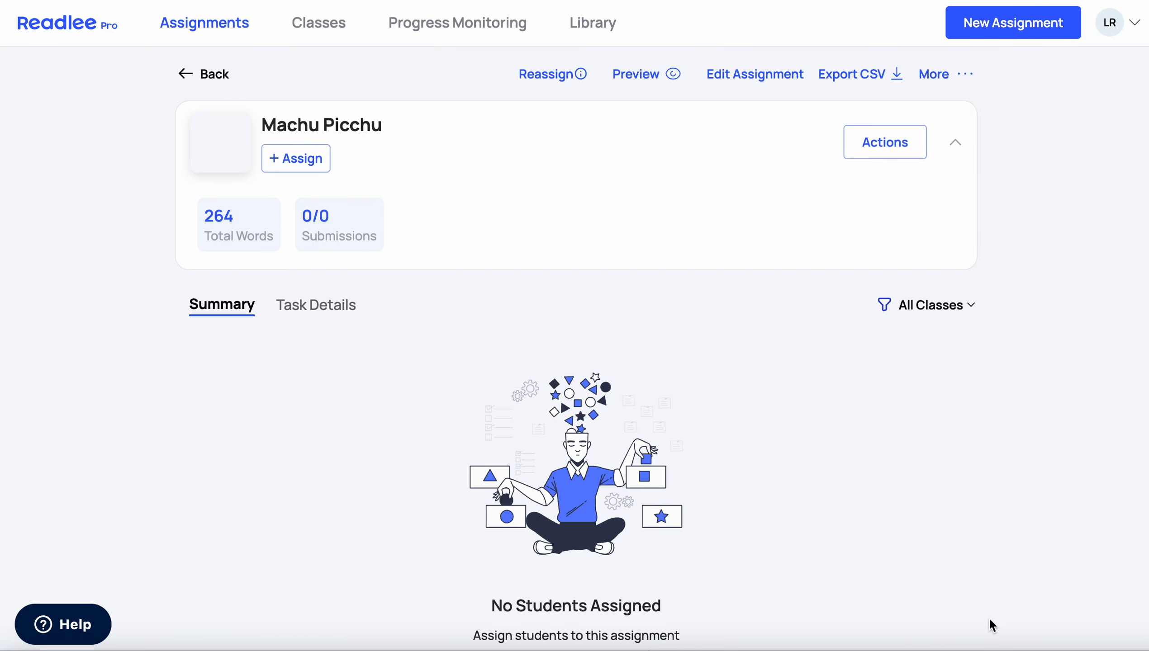